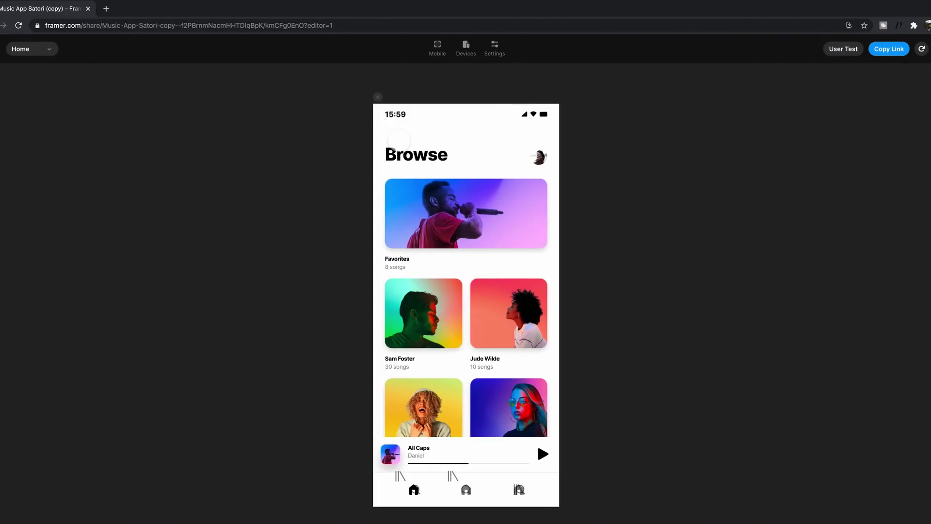
Open the Favorites playlist in the music app prototype preview and toggle Download for offline play.
click(427, 209)
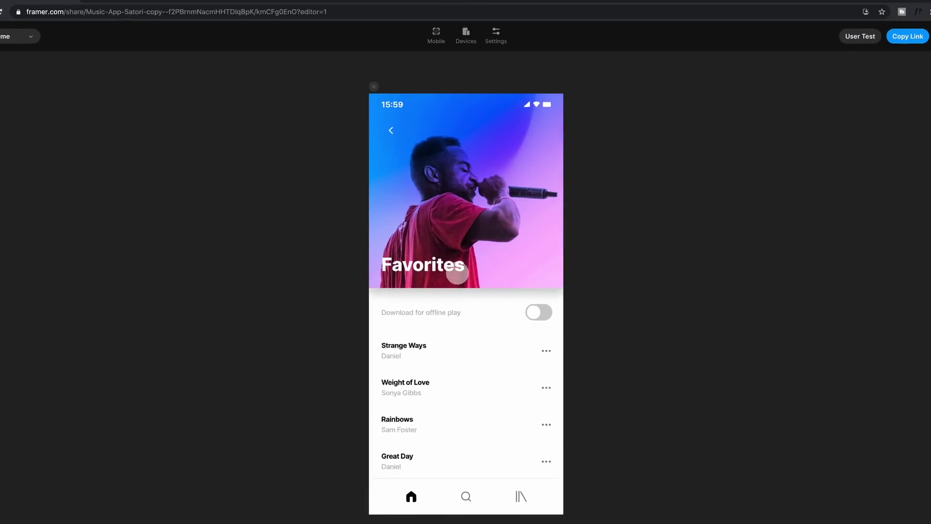
click(539, 312)
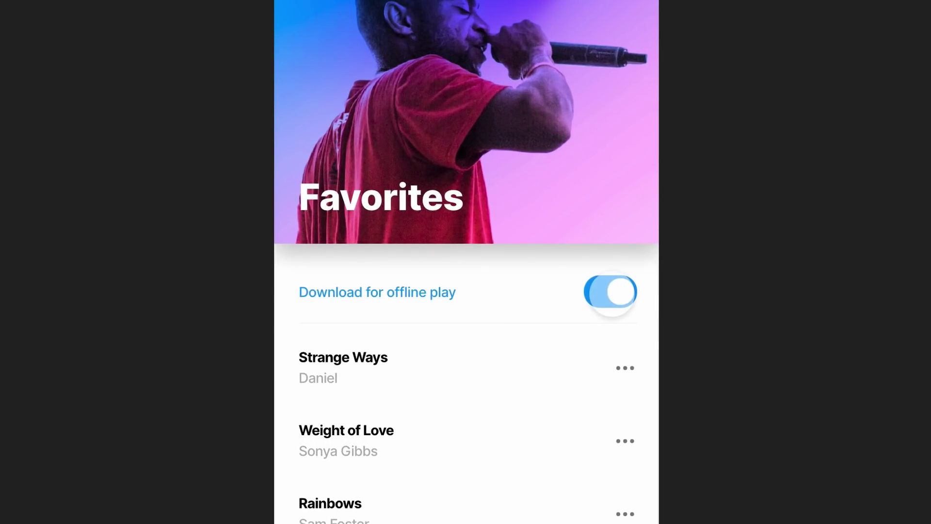
click(539, 312)
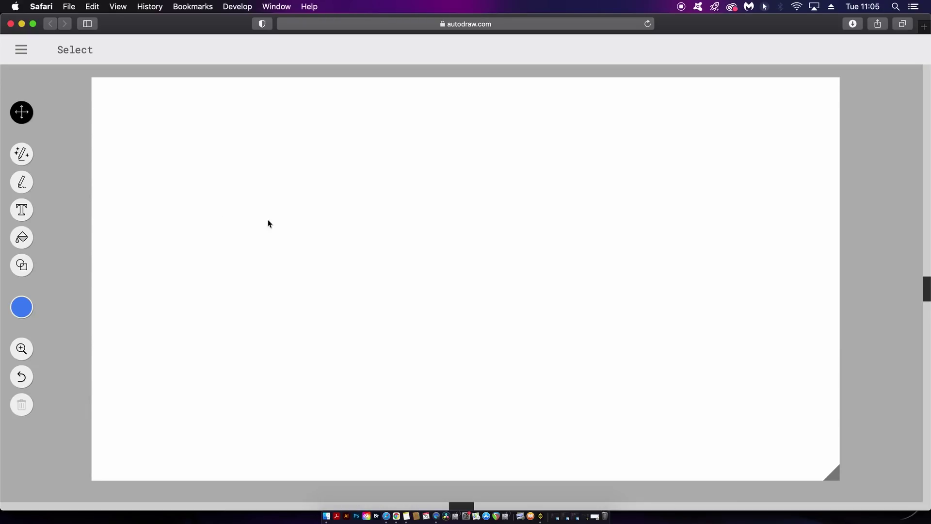
Switch to AutoDraw, try a thin freehand stroke and a thicker one below it with the Draw tool, and undo both.
click(21, 182)
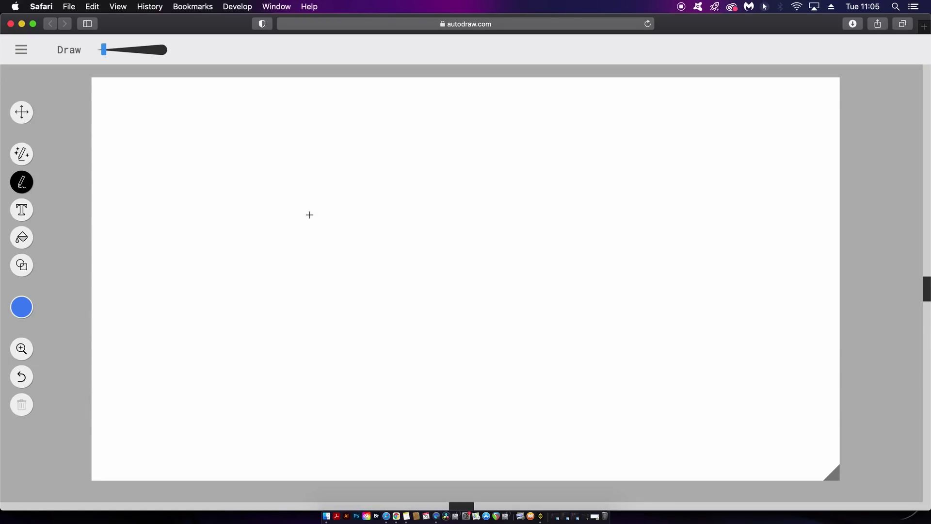
drag(299, 215, 537, 235)
click(134, 50)
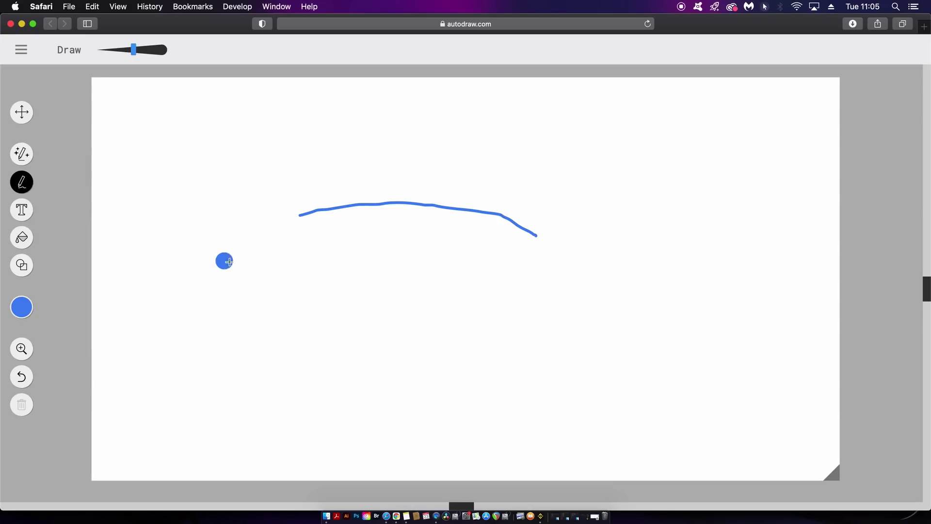
drag(224, 261, 507, 272)
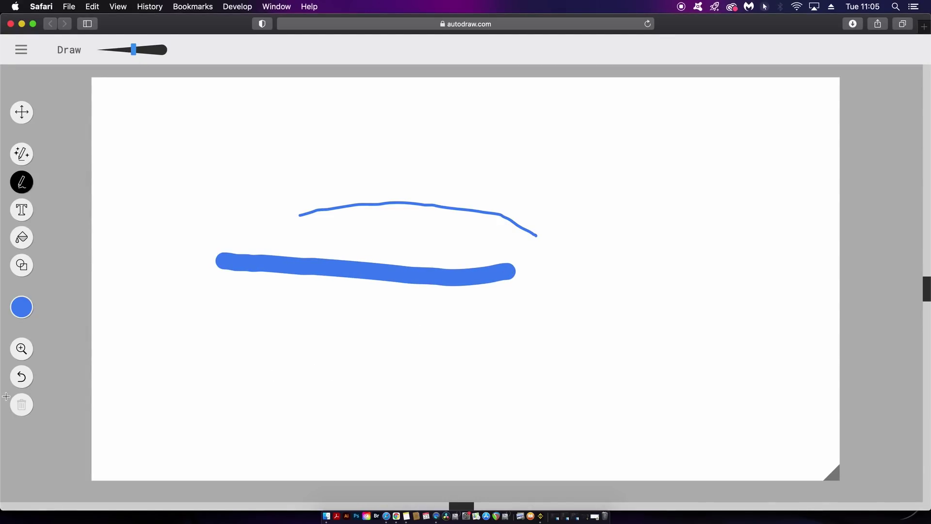
click(21, 377)
click(21, 377)
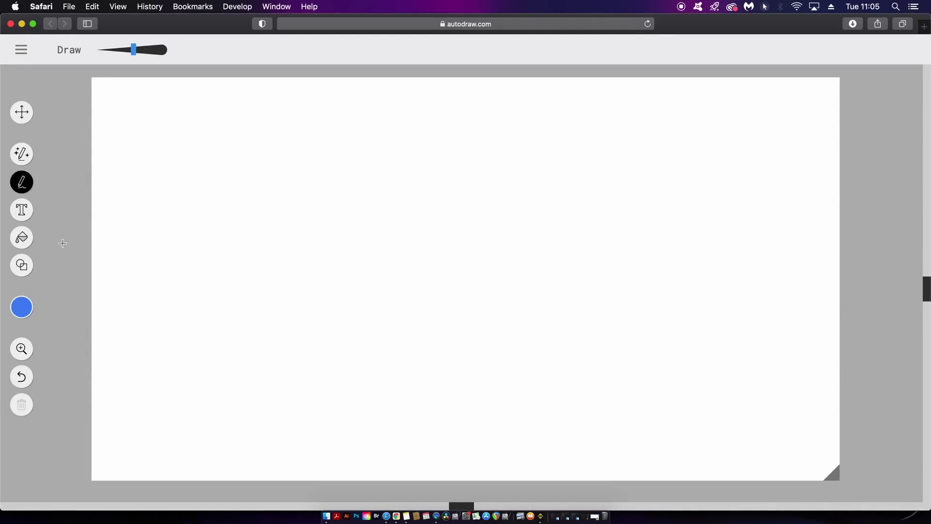
Try filling the whole canvas with blue, undo the fill, and activate the Shape tool.
click(28, 241)
click(179, 243)
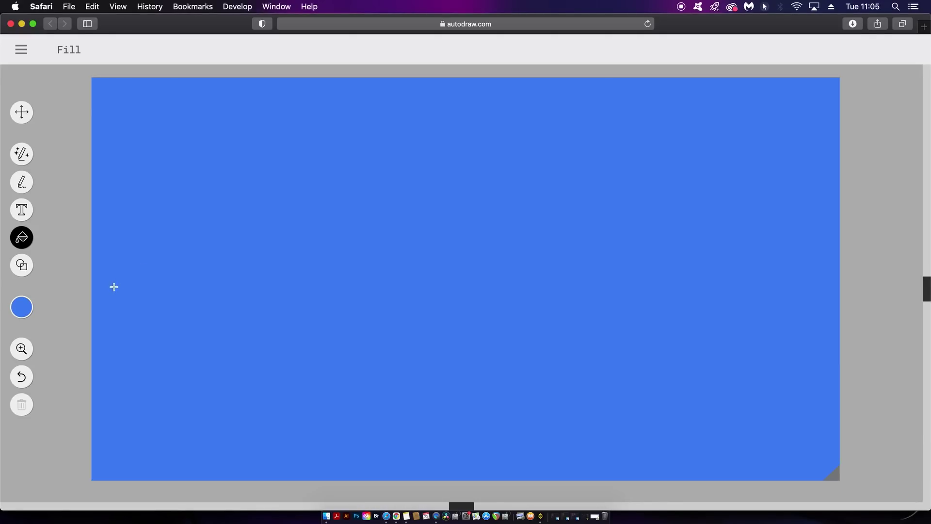
click(21, 377)
click(20, 270)
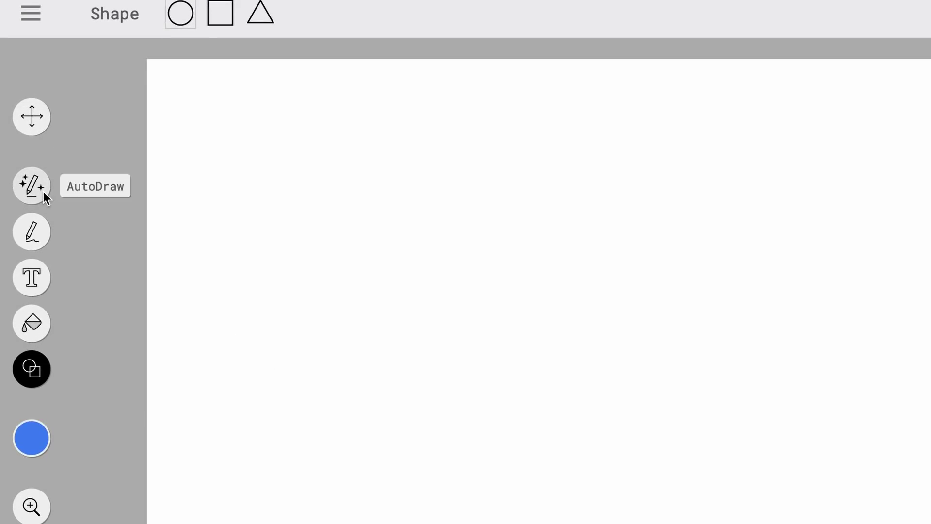
Sketch a rough sheep with a round head, oval body, tail and legs using AutoDraw, and replace it with the suggested sheep.
click(43, 191)
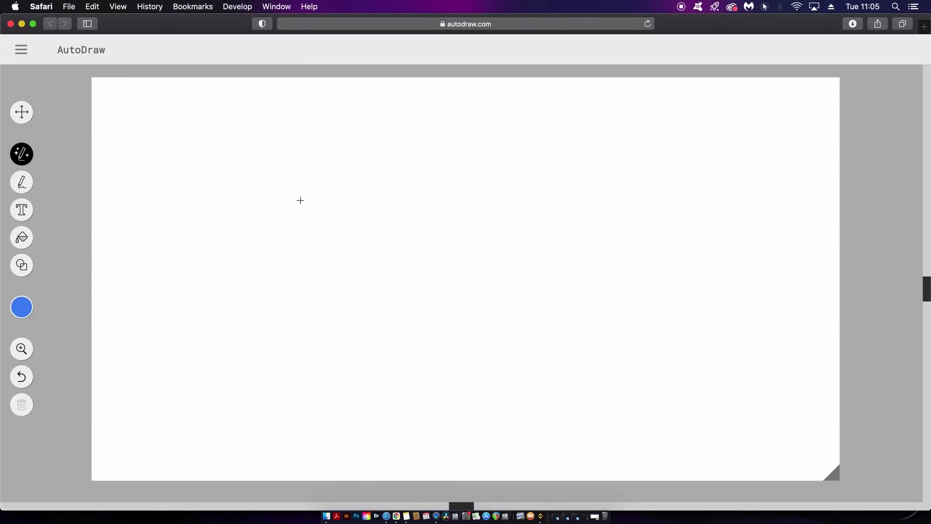
mouse_move(297, 199)
mouse_down()
mouse_move(274, 199)
mouse_move(272, 232)
mouse_move(300, 226)
mouse_move(300, 193)
mouse_up()
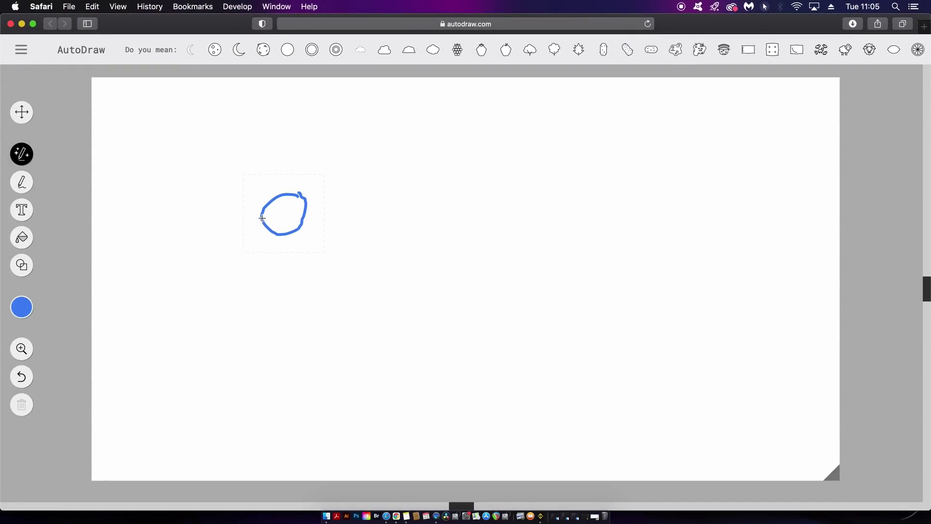
mouse_move(262, 218)
mouse_down()
mouse_move(273, 259)
mouse_move(316, 302)
mouse_move(390, 277)
mouse_move(358, 213)
mouse_move(305, 212)
mouse_up()
drag(375, 221, 384, 210)
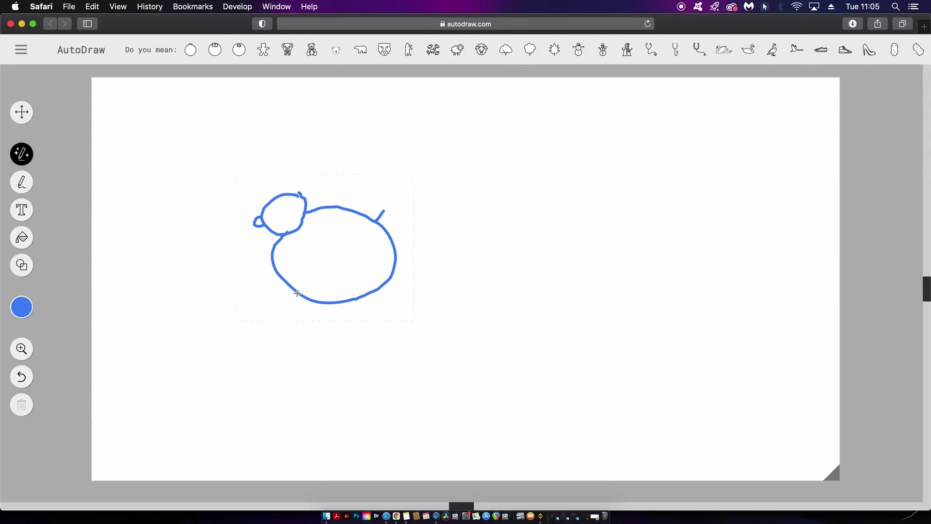
drag(297, 291, 289, 305)
drag(374, 291, 382, 303)
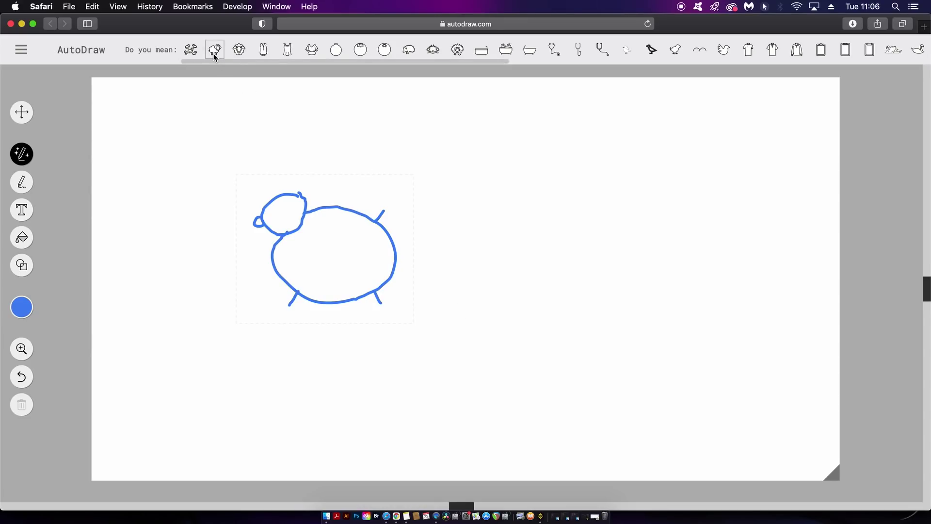
drag(232, 61, 156, 78)
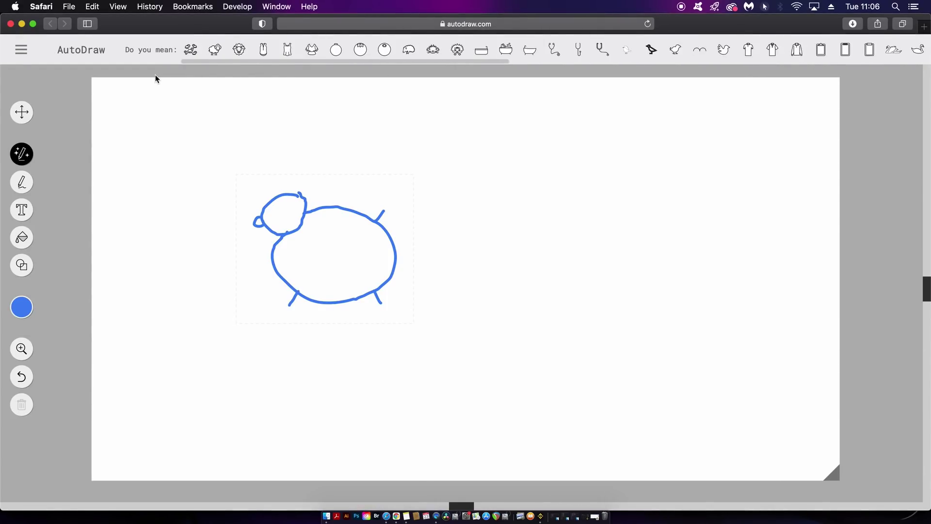
click(215, 50)
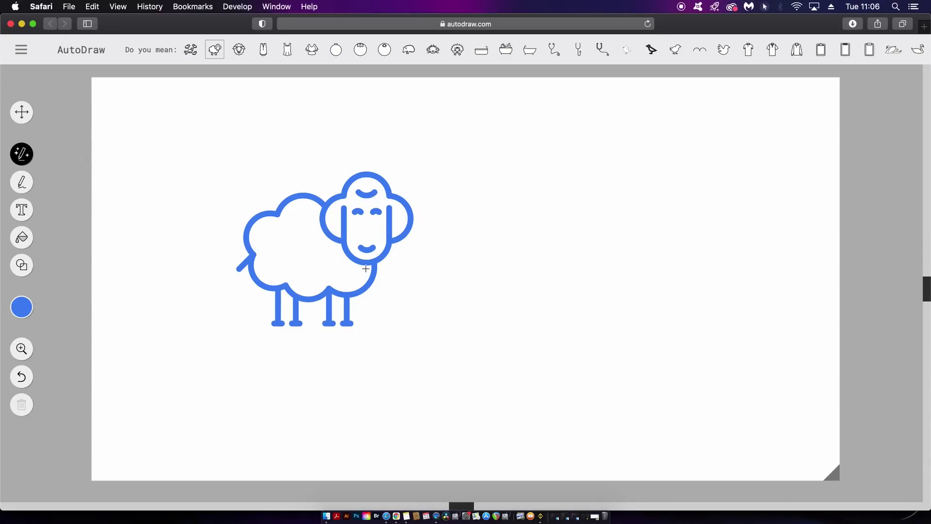
Undo the sheep drawing and all its strokes to empty the canvas.
click(22, 377)
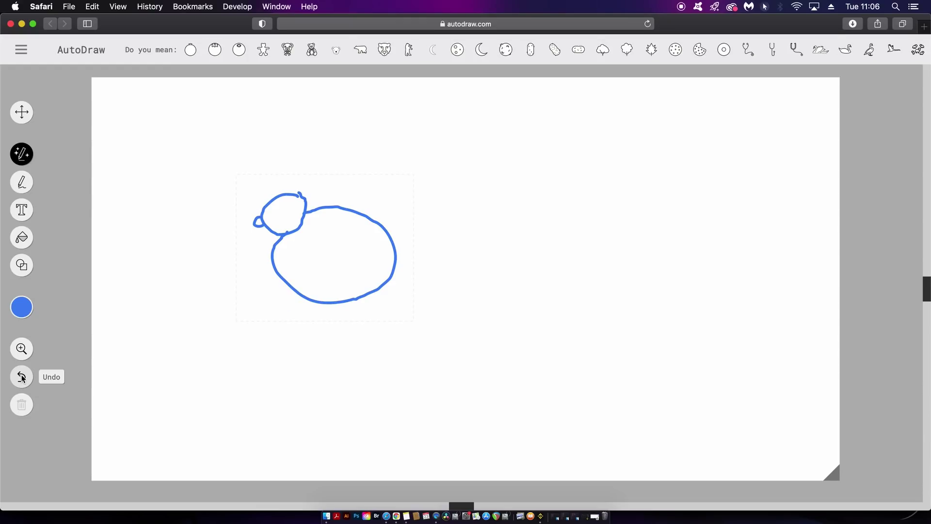
click(22, 377)
click(21, 377)
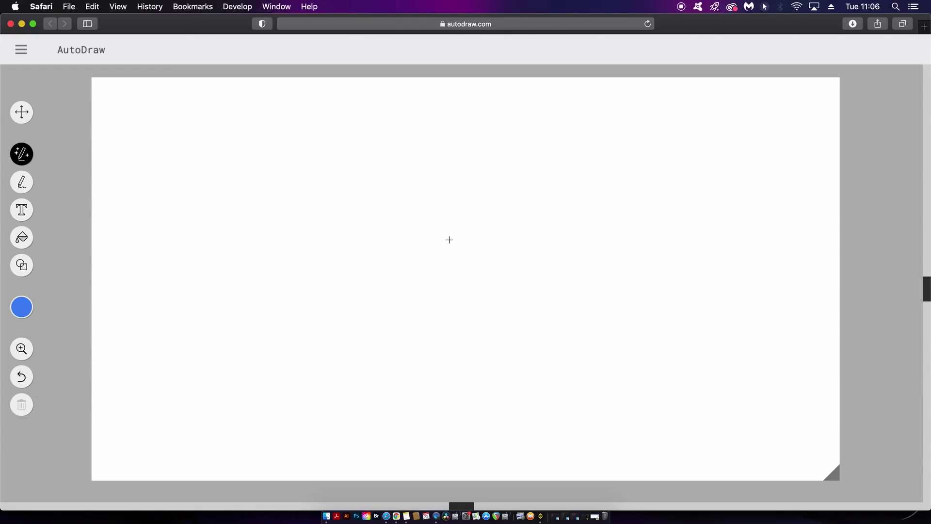
Sketch an airplane with wings and a tail fin in AutoDraw, and replace it with the suggested plane taking off.
mouse_move(443, 221)
mouse_down()
mouse_move(442, 235)
mouse_move(439, 216)
mouse_move(385, 249)
mouse_move(442, 216)
mouse_up()
mouse_move(375, 222)
mouse_down()
mouse_move(366, 214)
mouse_move(357, 231)
mouse_move(364, 233)
mouse_up()
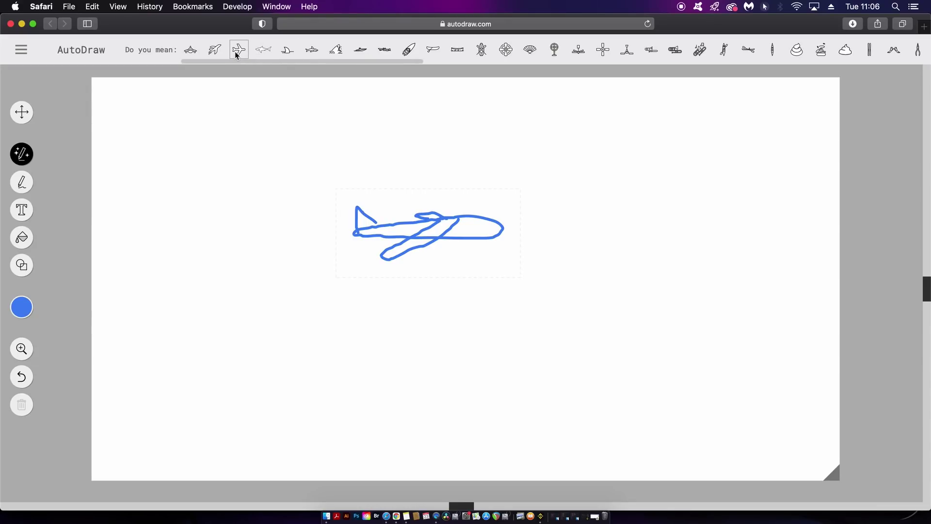
click(215, 51)
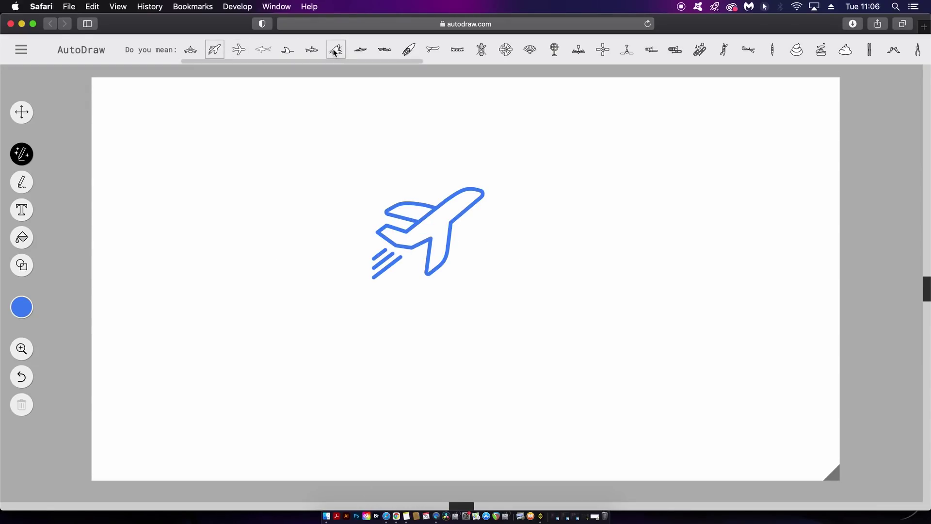
Swap the plane for the suggested speedboat and finally the four-bladed propeller, and move the propeller to the canvas centre.
click(409, 50)
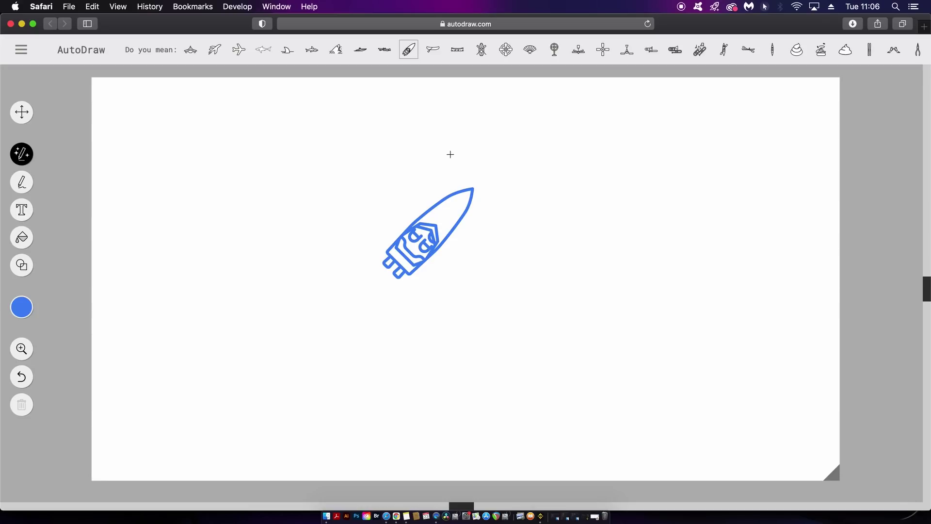
click(506, 50)
drag(438, 233, 480, 267)
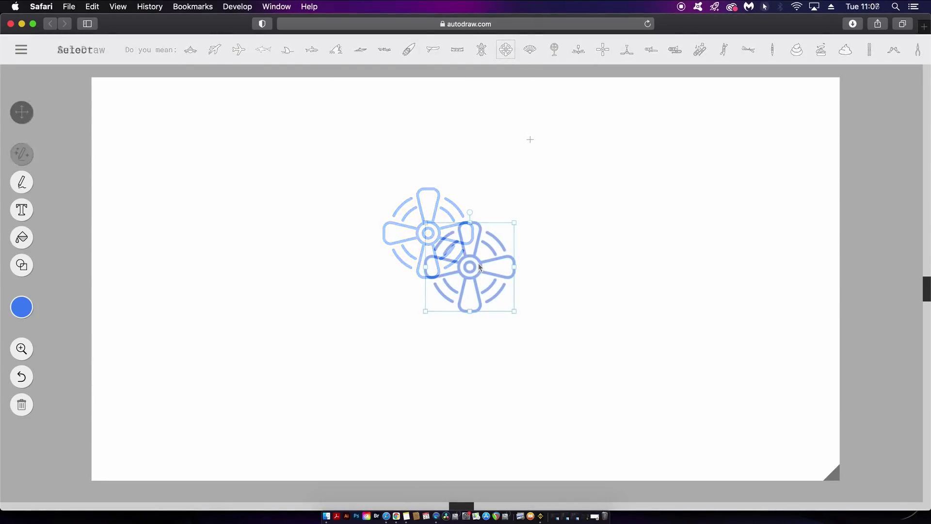
click(24, 51)
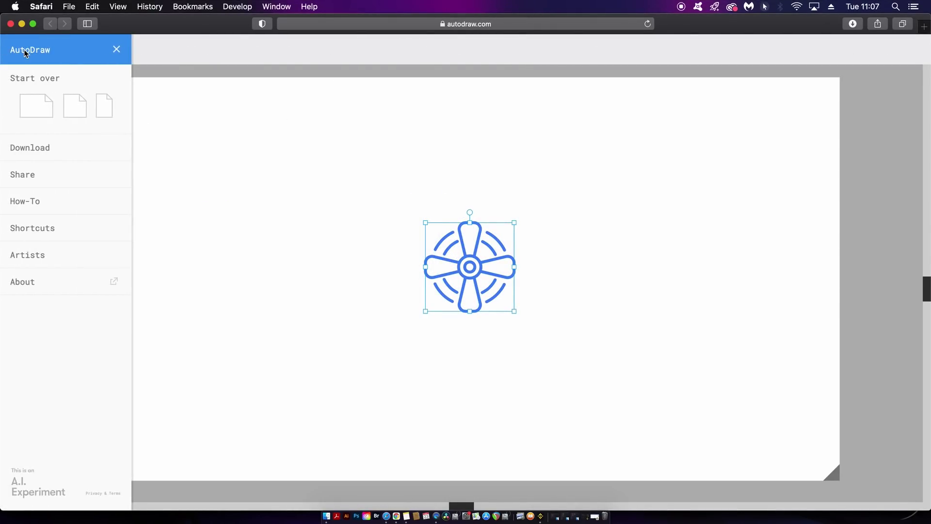
click(78, 149)
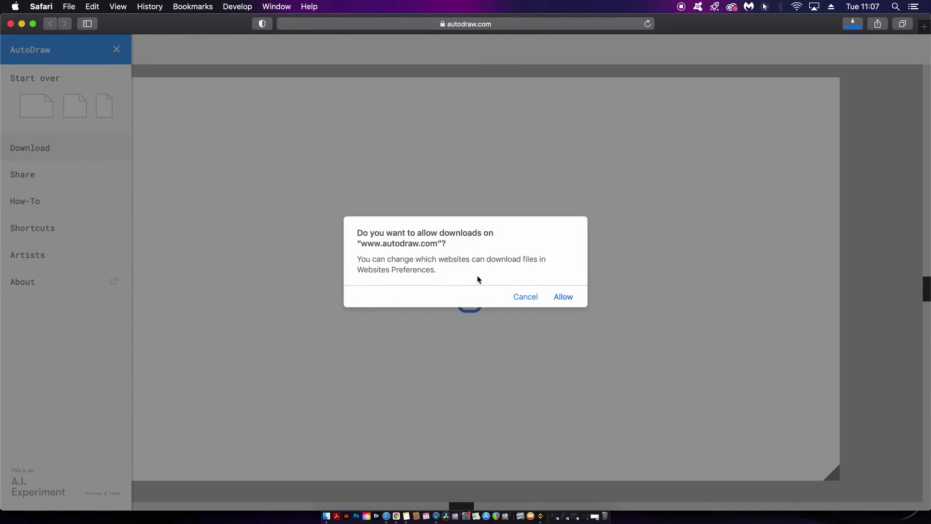
click(564, 296)
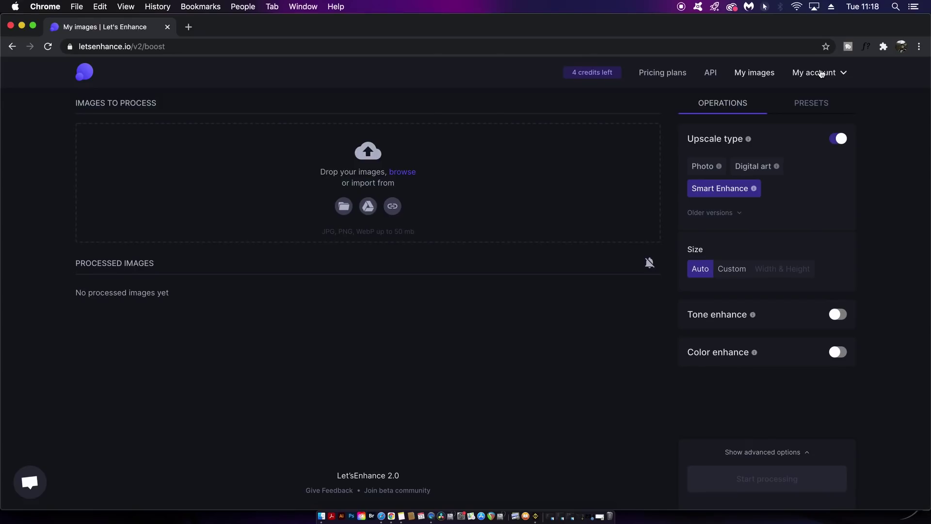
Switch to Let's Enhance, log out of the current account, and log in again with Google.
click(821, 73)
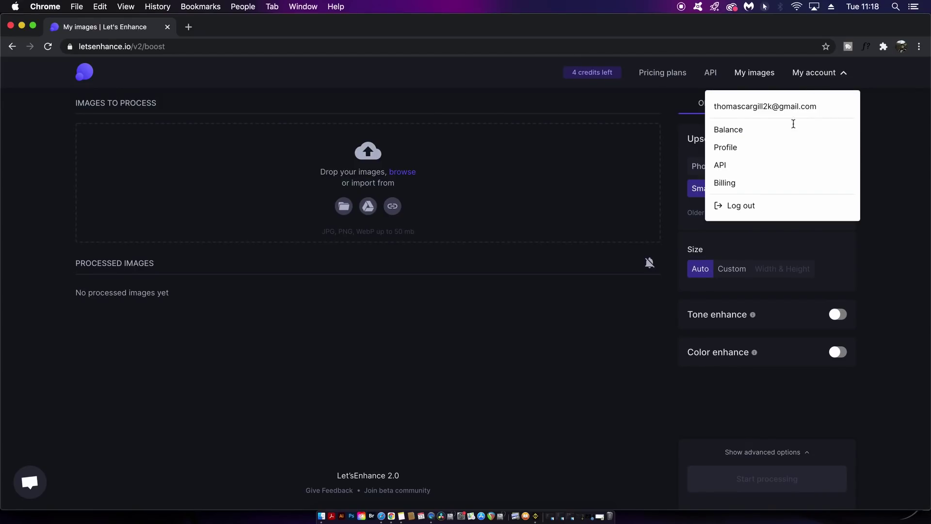
click(760, 207)
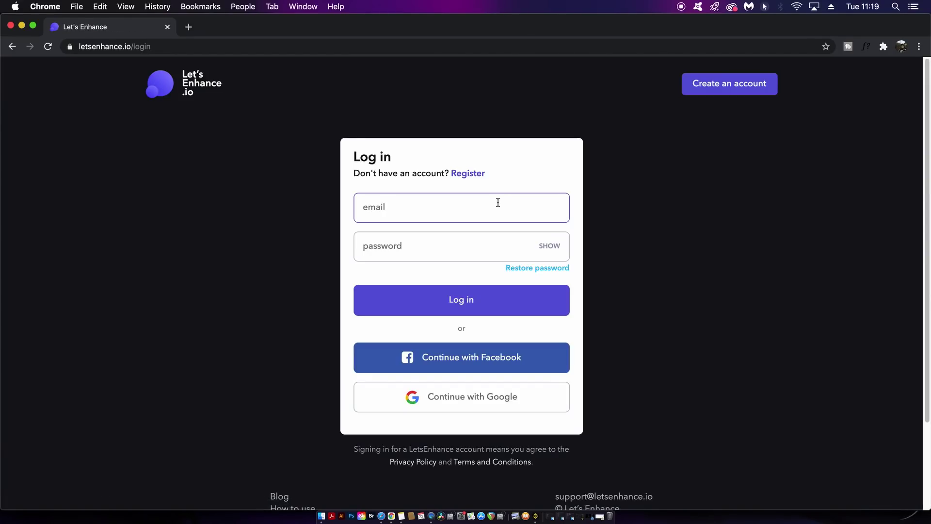
click(462, 398)
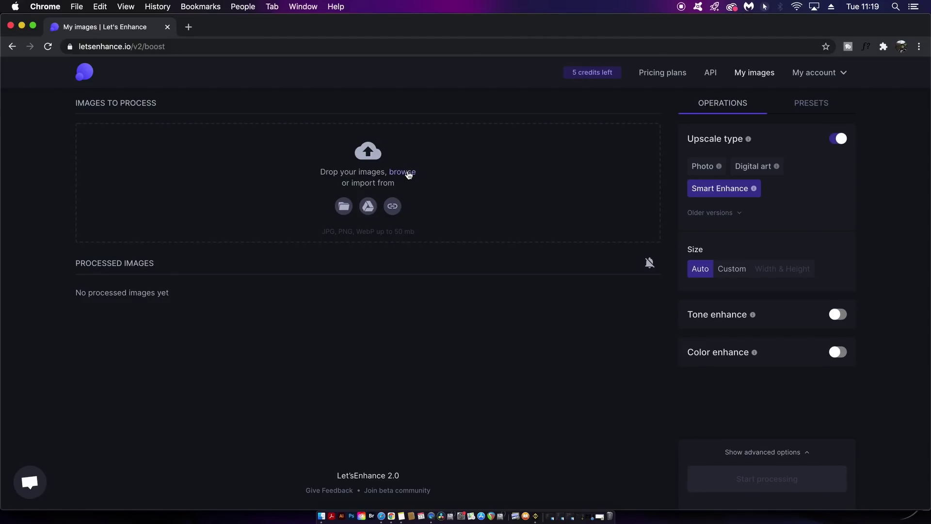
Upload the portrait JPEG, compare the Digital art and Photo upscale types, and process the image with Digital art.
click(403, 172)
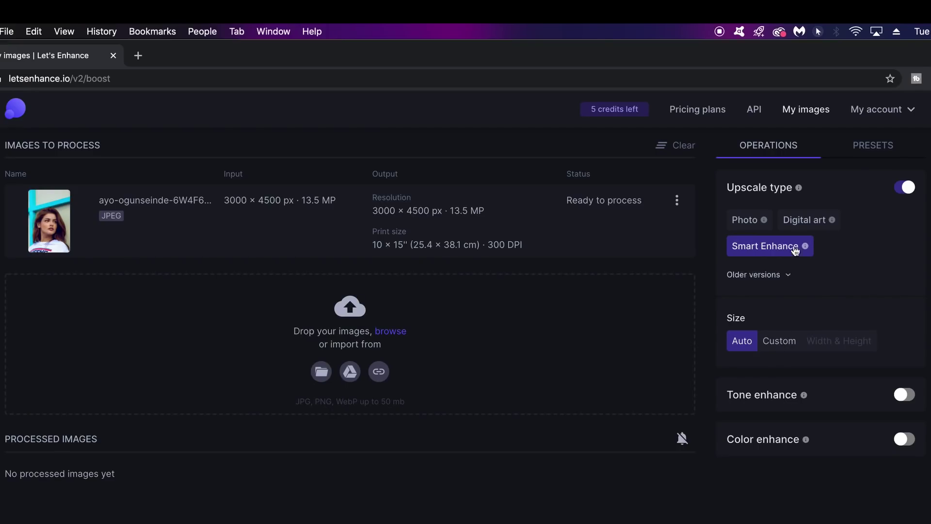
click(811, 221)
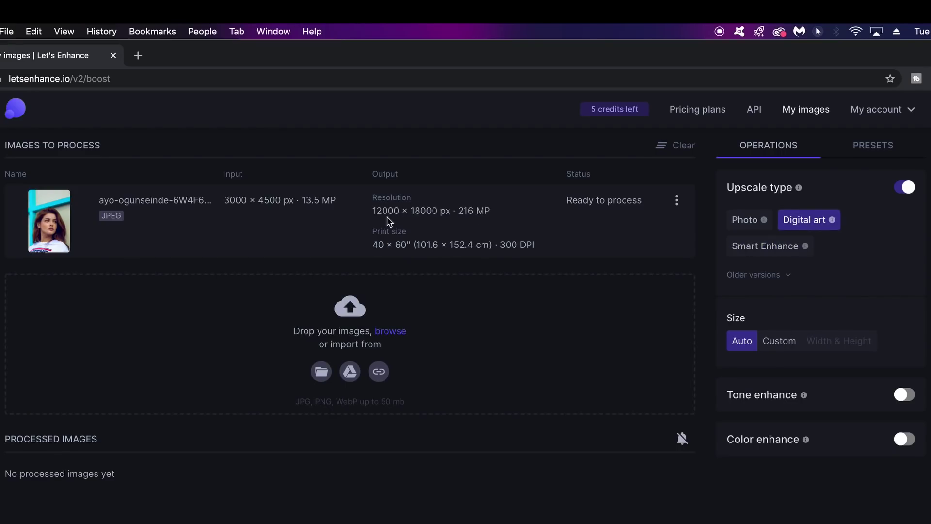
click(761, 221)
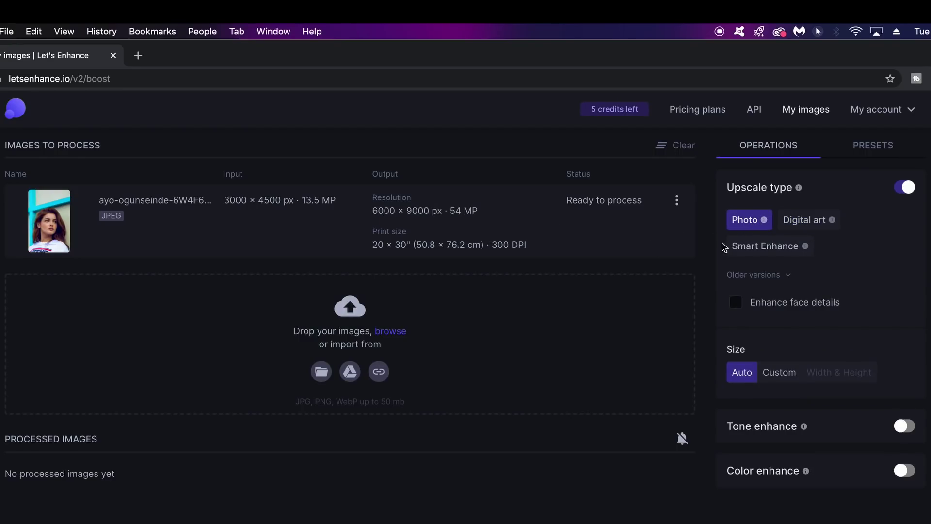
click(815, 226)
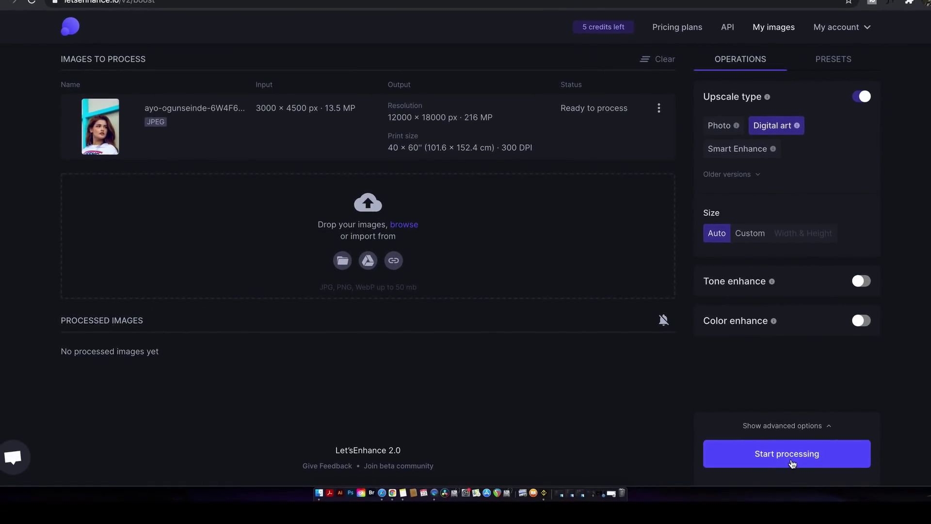
click(792, 463)
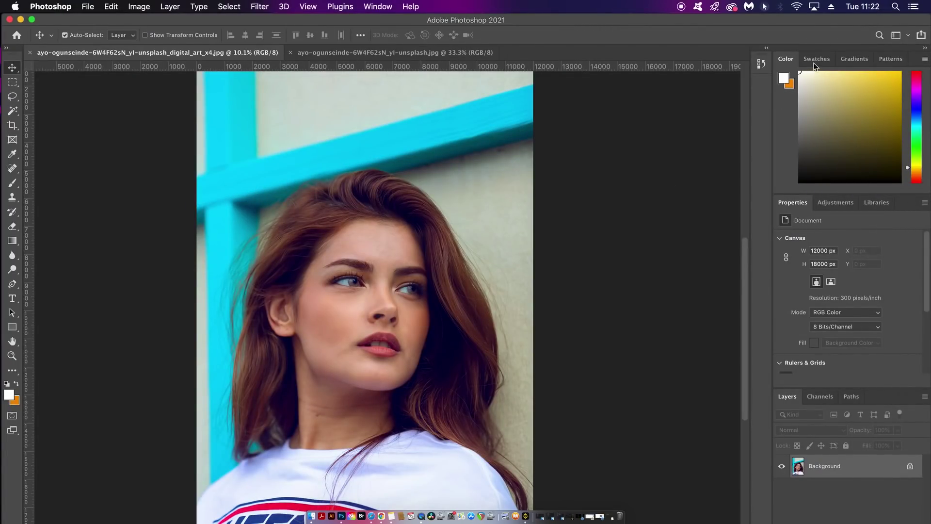
Switch to Photoshop, check the ruler units of the upscaled portrait, and view the original portrait for comparison.
right_click(363, 67)
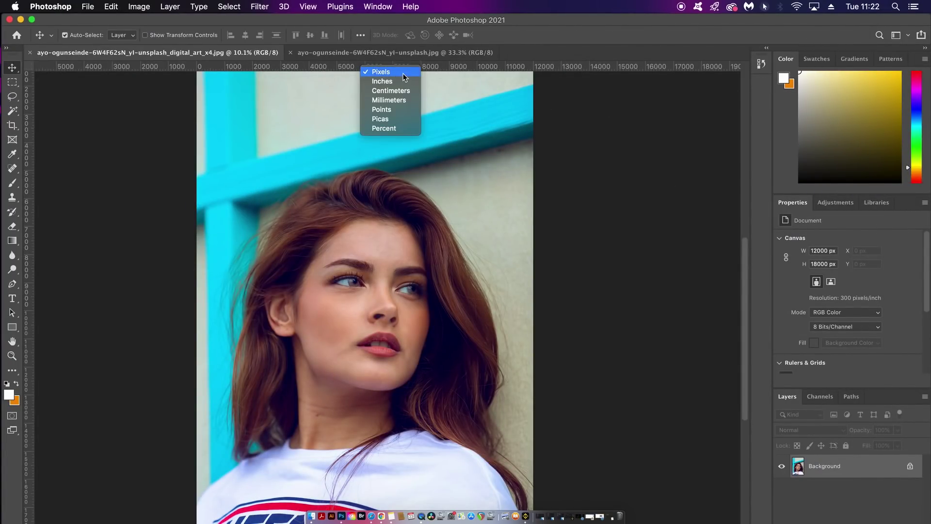
click(664, 141)
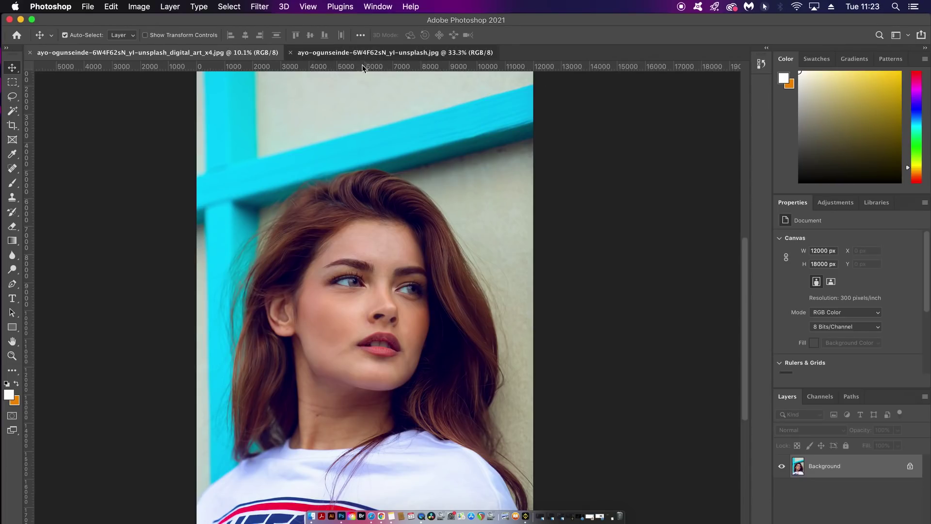
click(363, 53)
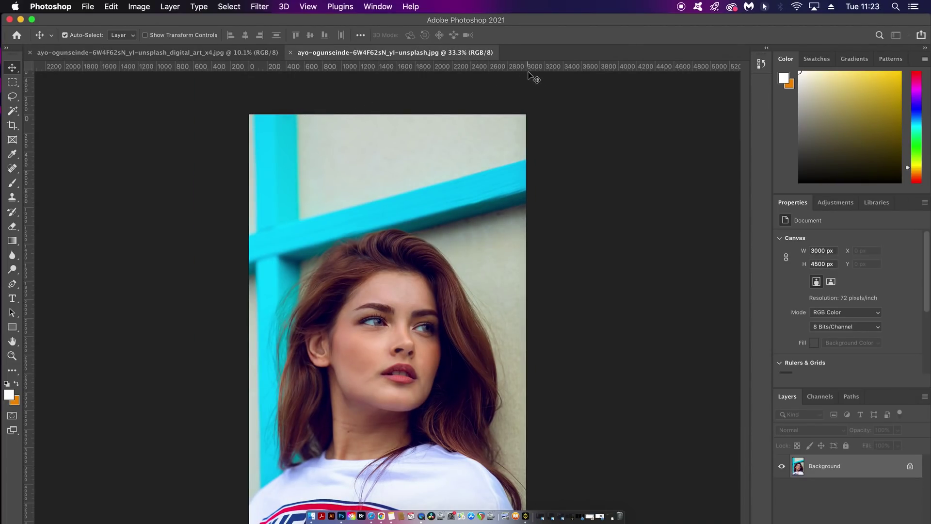
Examine the original portrait up close, from the blue beam down to the woman's face.
scroll(441, 172, up, 15)
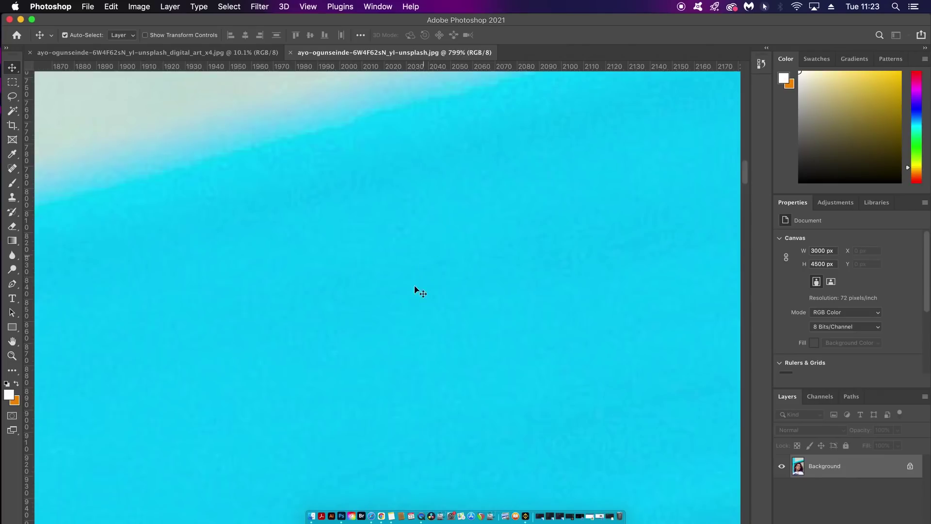
scroll(415, 290, down, 10)
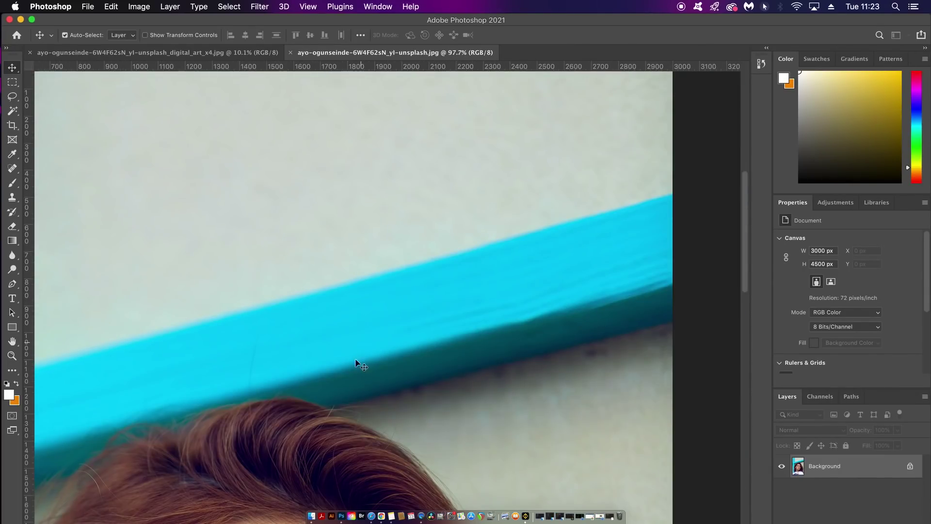
drag(356, 363, 429, 172)
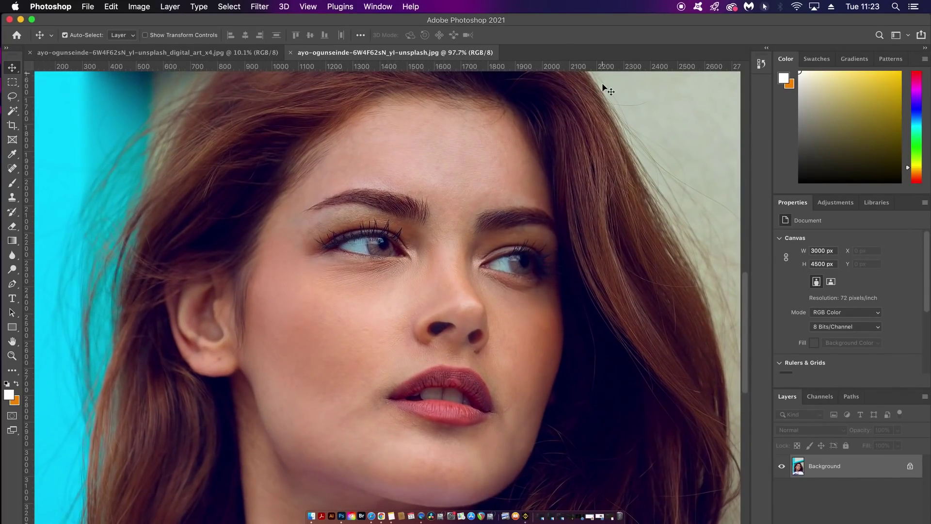
Examine the hair, skin and eye detail in the Digital art x4 upscaled portrait against the original.
click(264, 51)
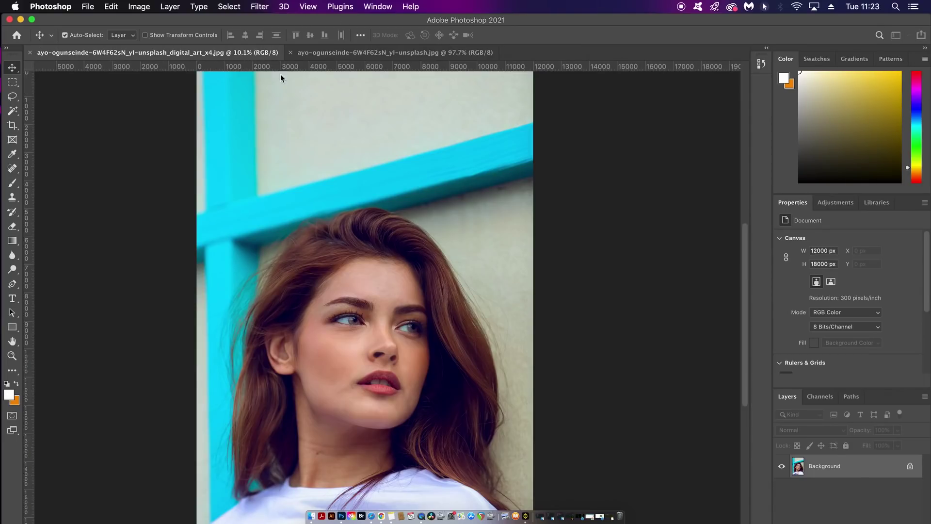
scroll(430, 194, up, 4)
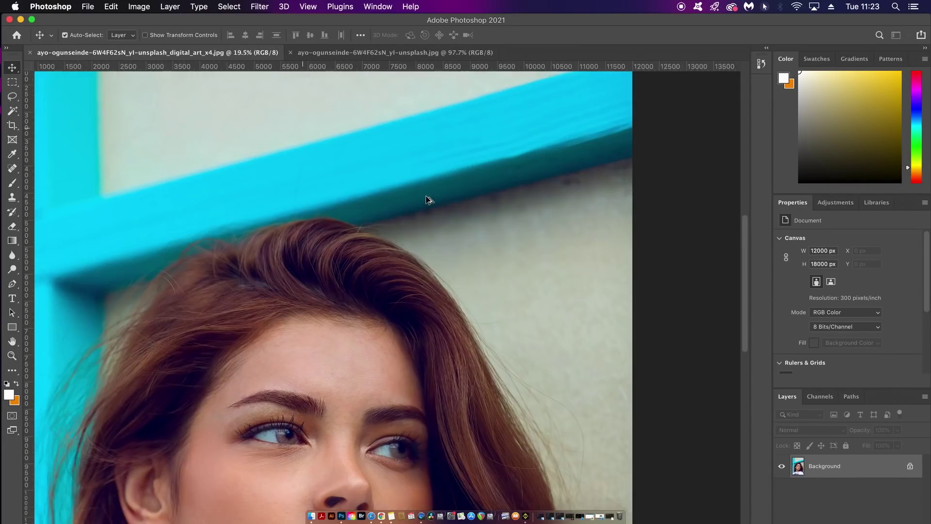
scroll(428, 199, down, 5)
scroll(291, 330, up, 2)
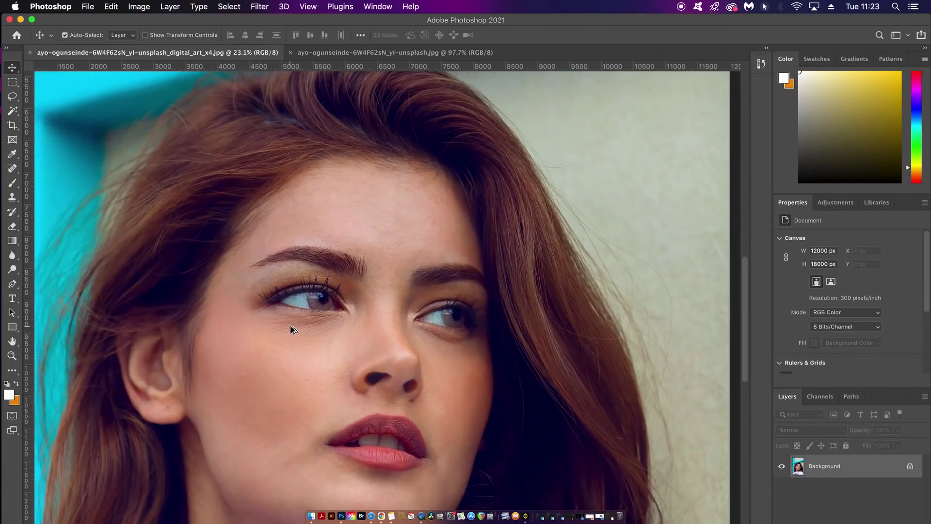
scroll(291, 330, up, 2)
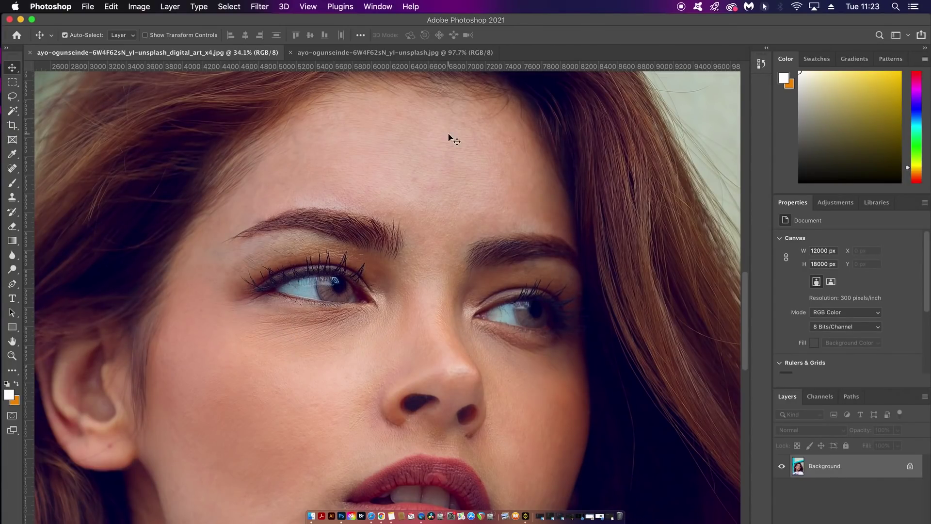
scroll(288, 341, up, 5)
scroll(289, 341, down, 1)
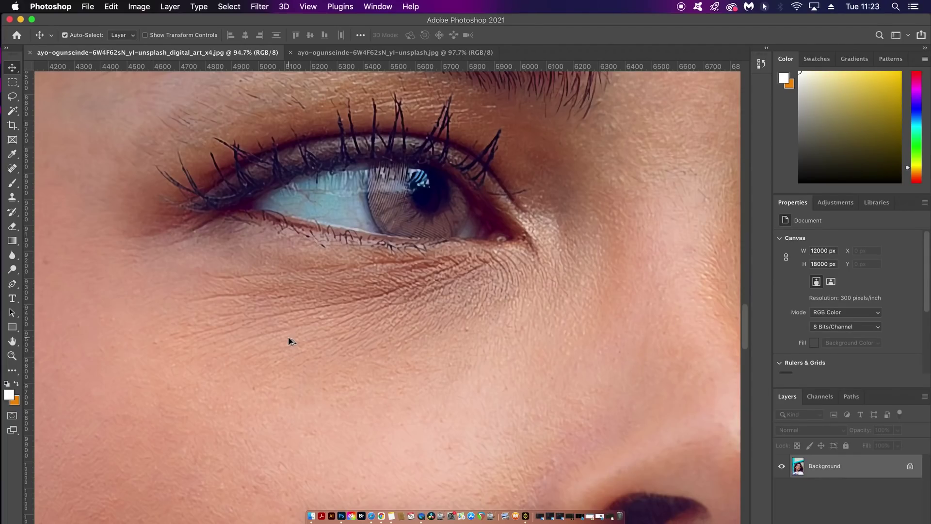
scroll(290, 341, down, 5)
scroll(290, 341, down, 3)
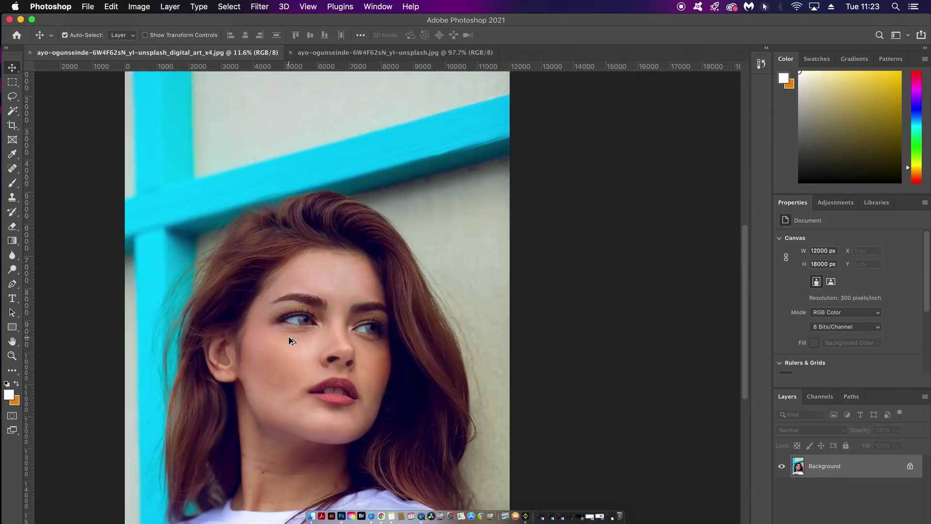
scroll(322, 353, up, 2)
scroll(322, 353, up, 1)
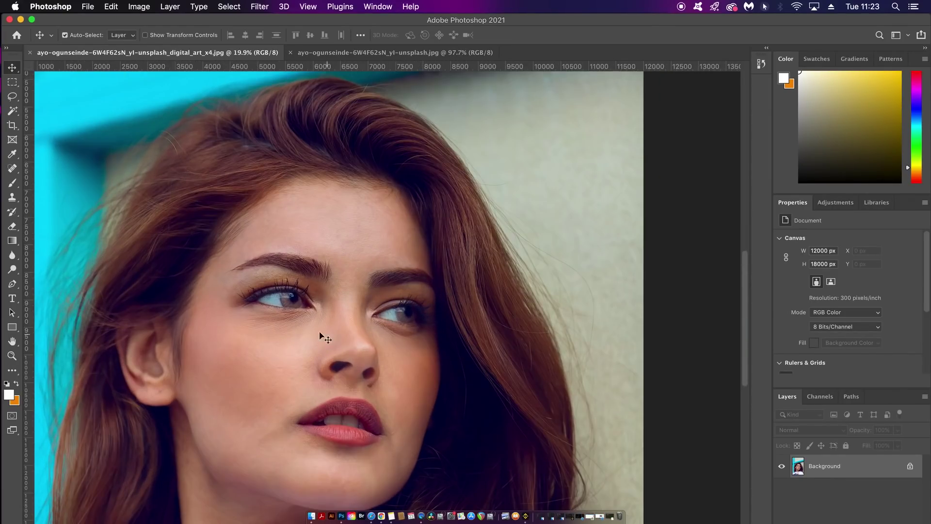
scroll(423, 293, up, 1)
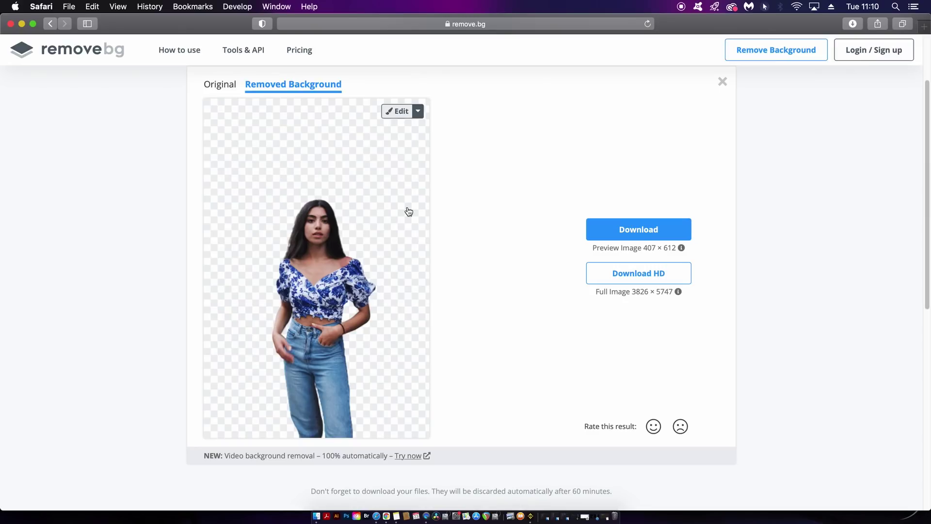
Switch to remove.bg, open the woman's cutout for editing, and try the rainbow-striped and bokeh-lights photo backgrounds.
click(401, 111)
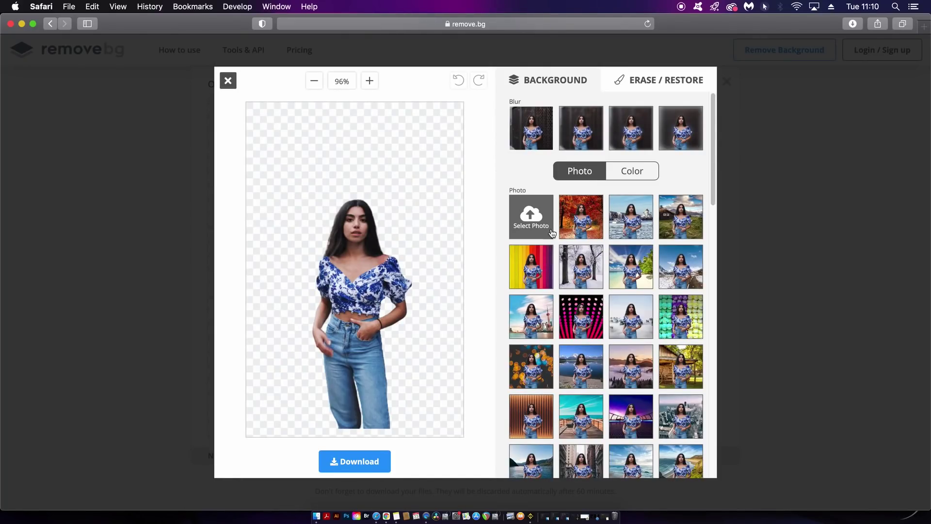
click(525, 277)
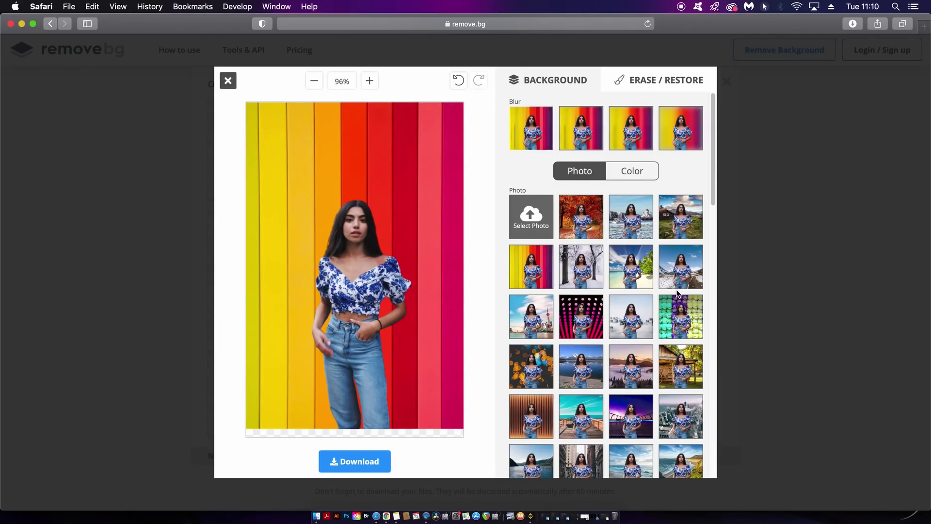
click(529, 371)
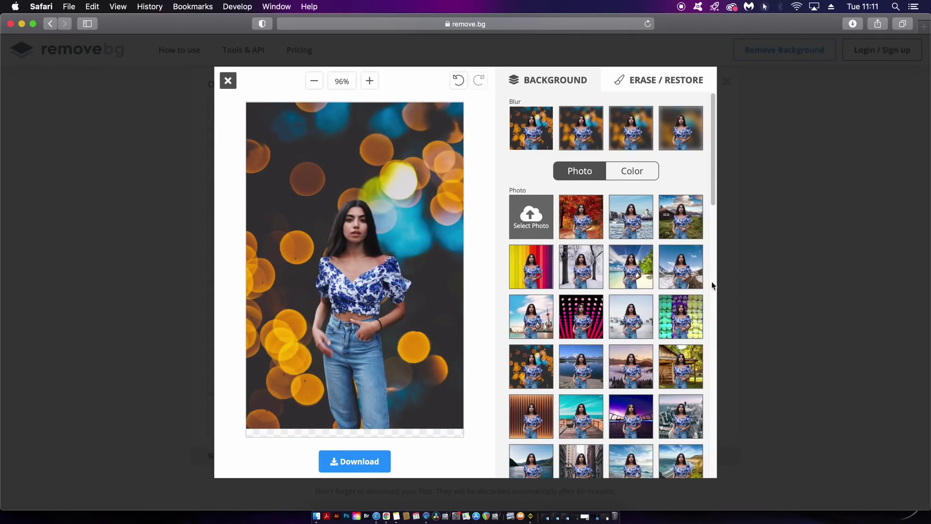
Try the grey spotlit room, plain white and other photo backgrounds further down the collection behind the cutout.
scroll(714, 285, down, 13)
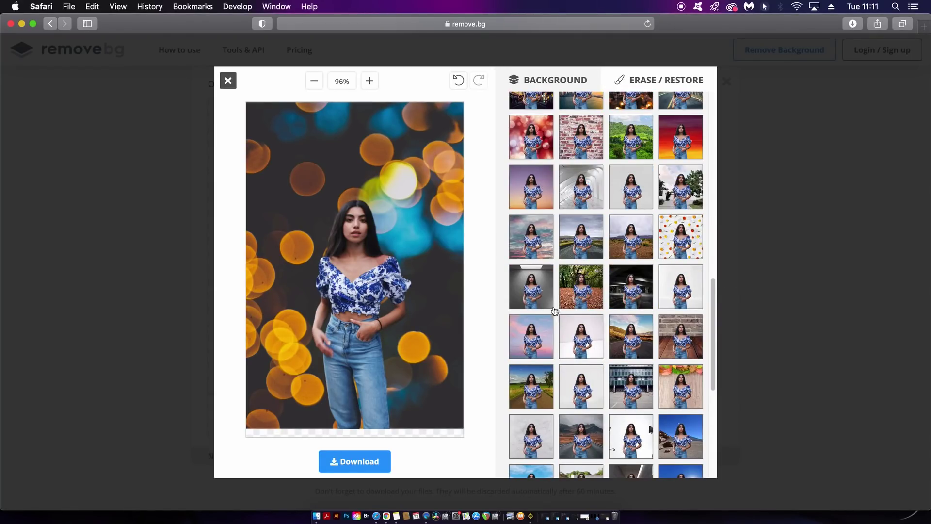
click(539, 301)
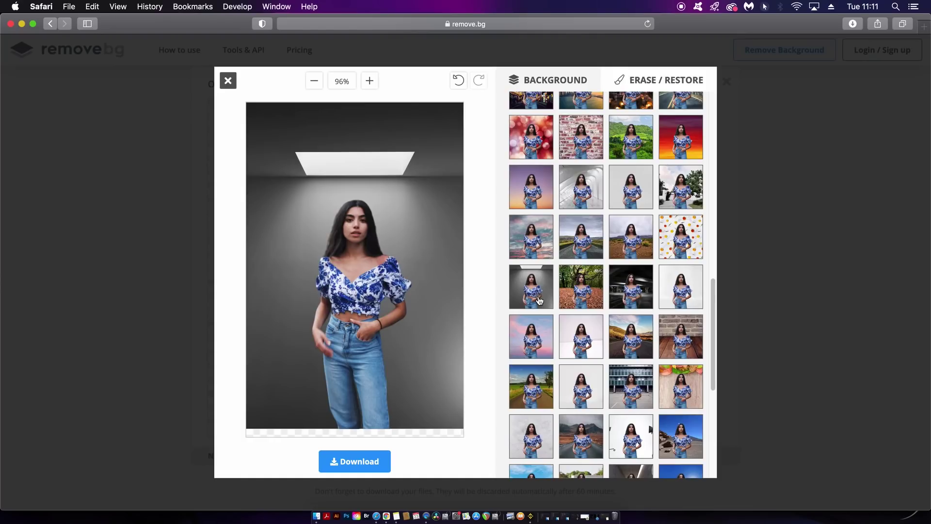
click(684, 296)
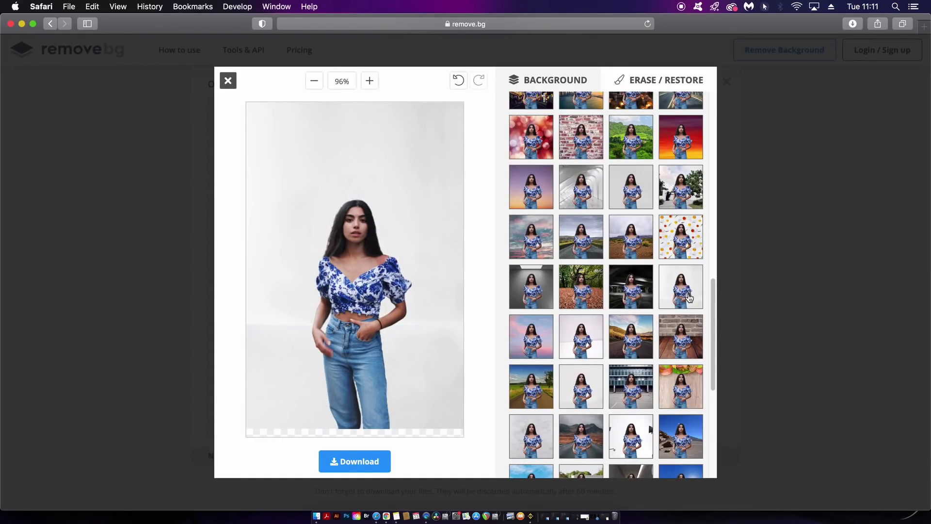
scroll(681, 304, down, 2)
click(592, 359)
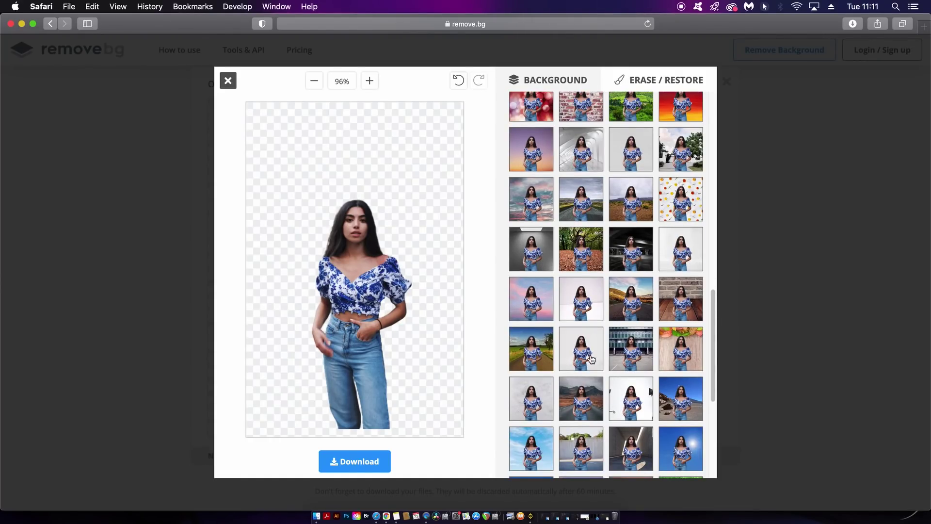
scroll(592, 359, down, 5)
click(531, 304)
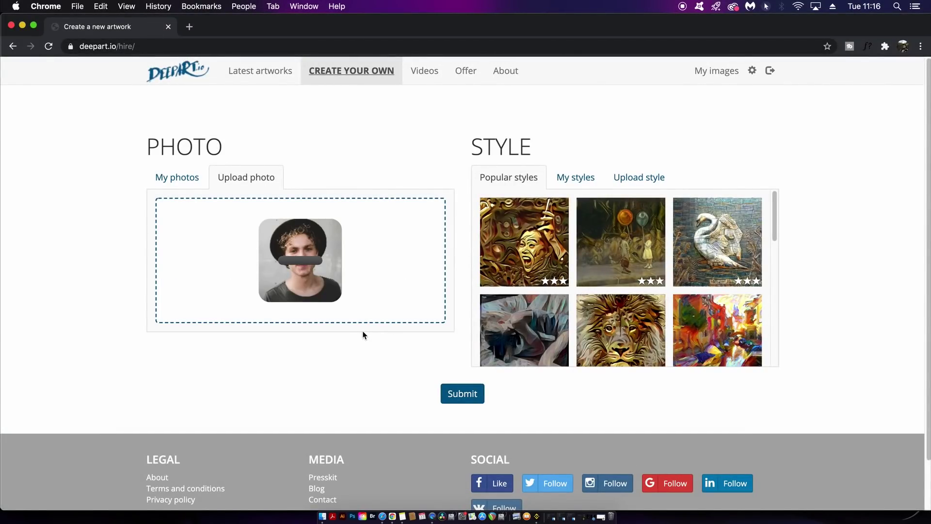
Switch to DeepArt, choose the popular style showing a face built of beige blocks for the uploaded hat portrait, and submit it.
scroll(601, 266, down, 6)
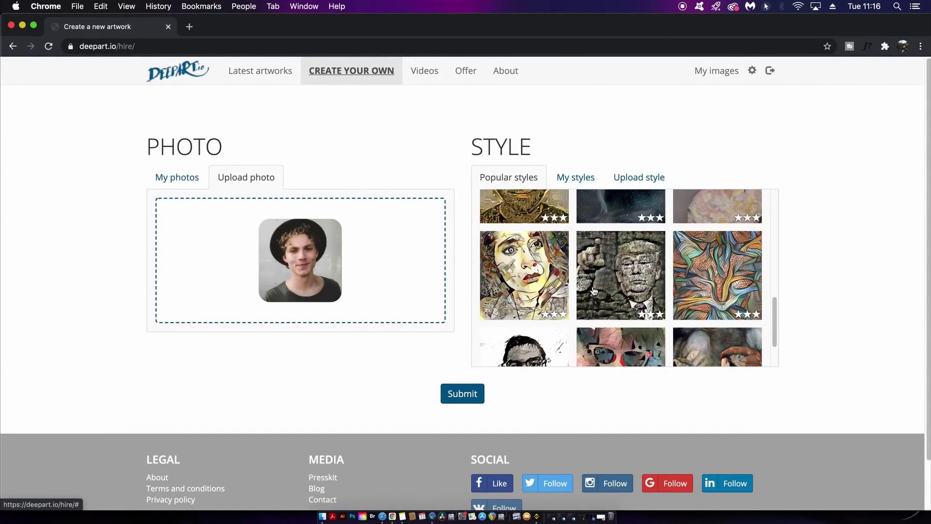
scroll(592, 288, up, 8)
scroll(592, 290, down, 6)
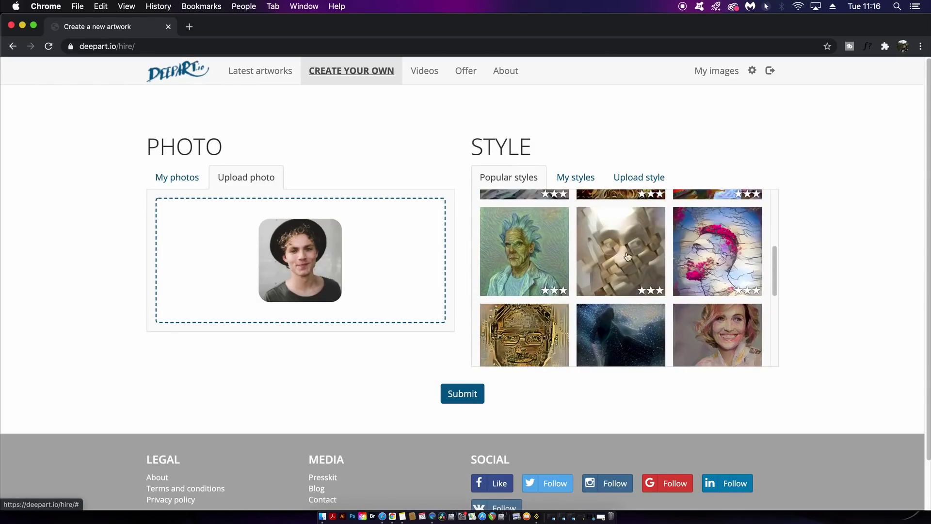
click(634, 263)
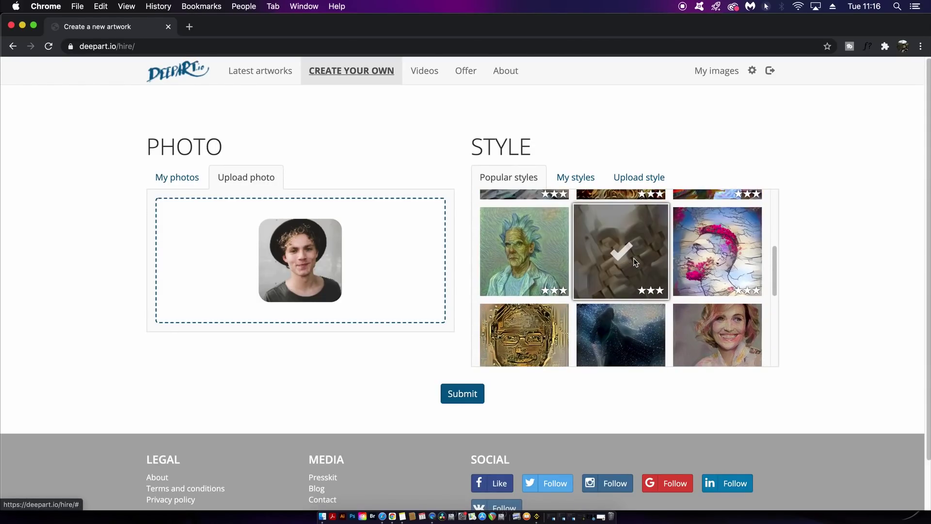
click(450, 396)
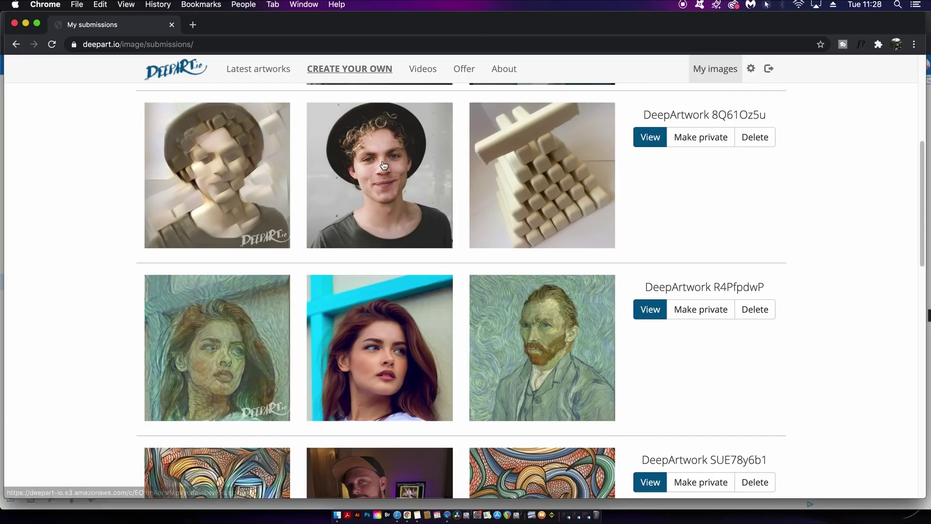
Review the DeepArt submissions, comparing each generated artwork with its source photo and style image.
scroll(419, 319, down, 2)
scroll(419, 319, down, 1)
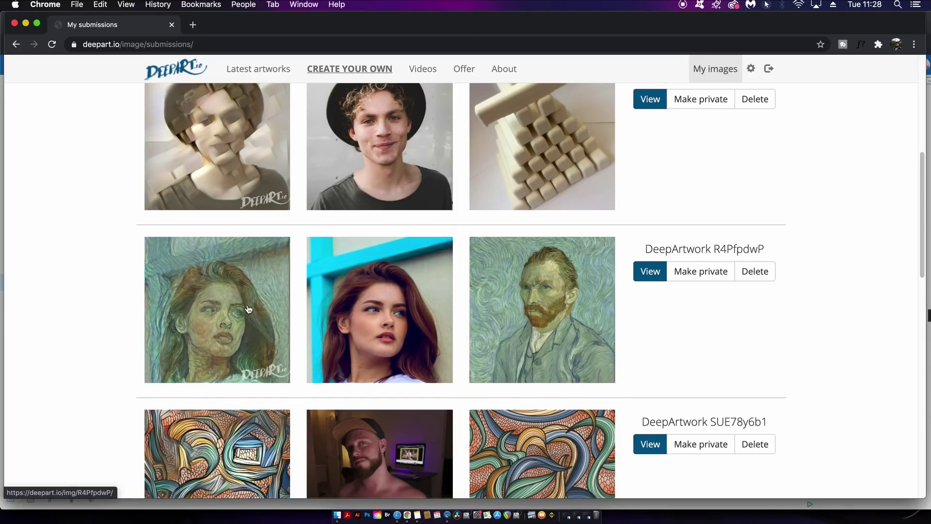
scroll(286, 305, down, 4)
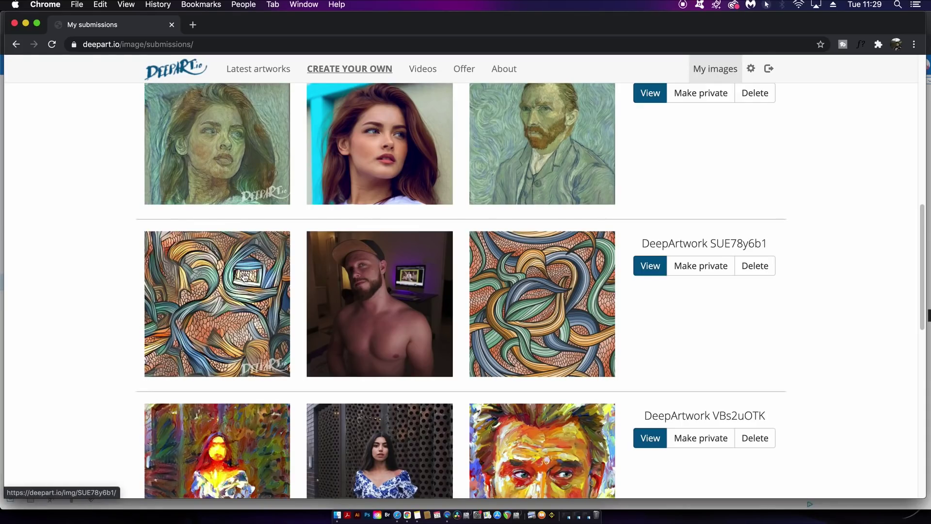
scroll(243, 276, down, 5)
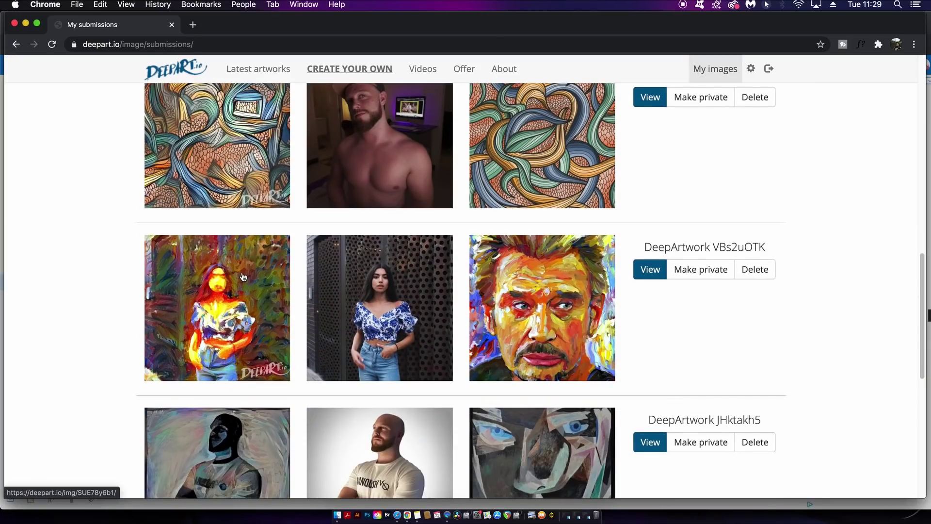
scroll(243, 277, down, 5)
scroll(244, 277, up, 5)
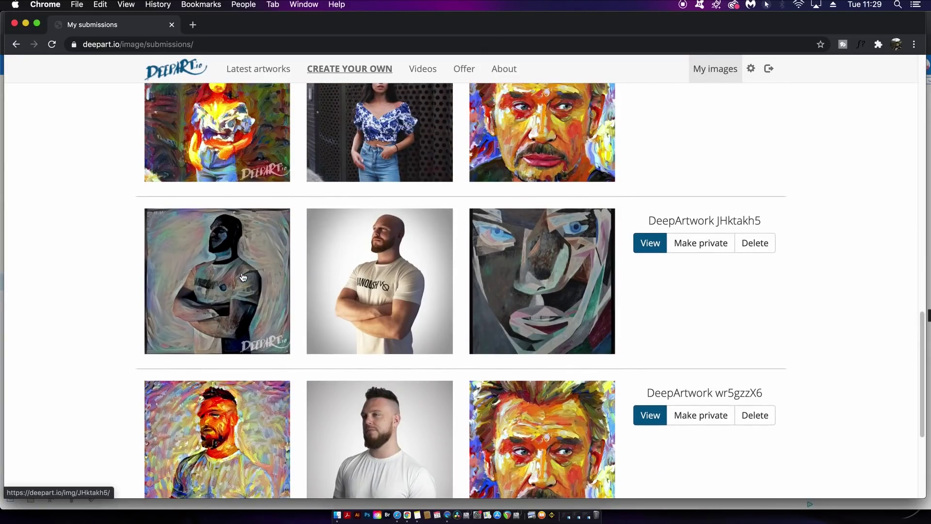
scroll(244, 276, down, 3)
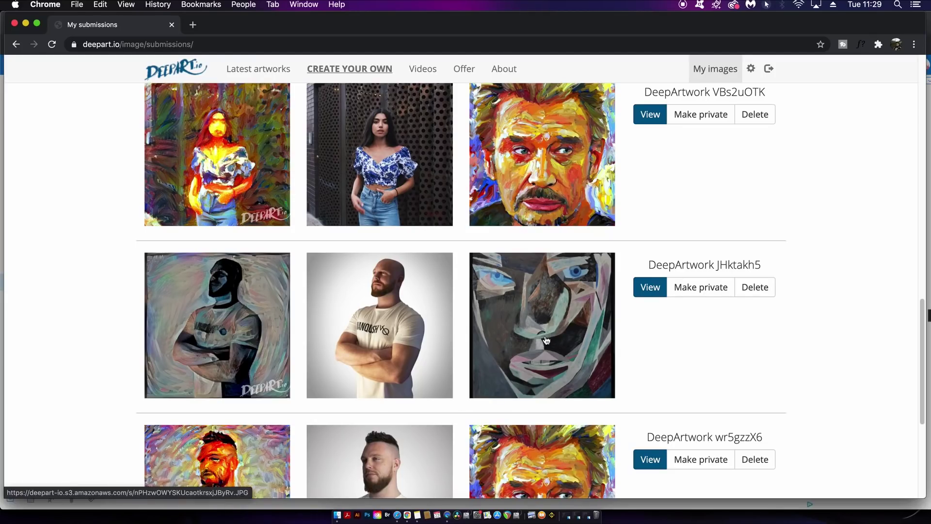
scroll(435, 314, down, 2)
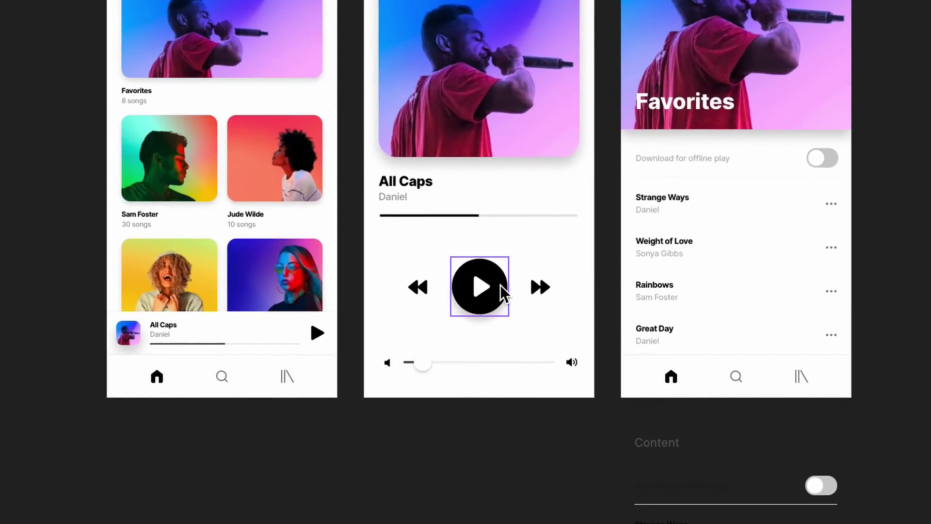
Switch to Framer, open the Play Big component, and inspect its Pause, Play Small and Play - Primary variants.
double_click(499, 284)
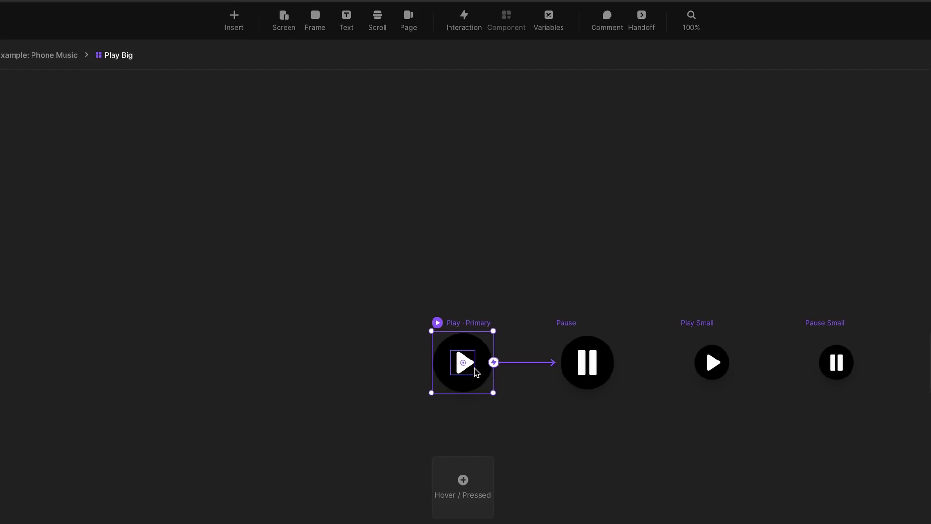
click(593, 363)
click(710, 362)
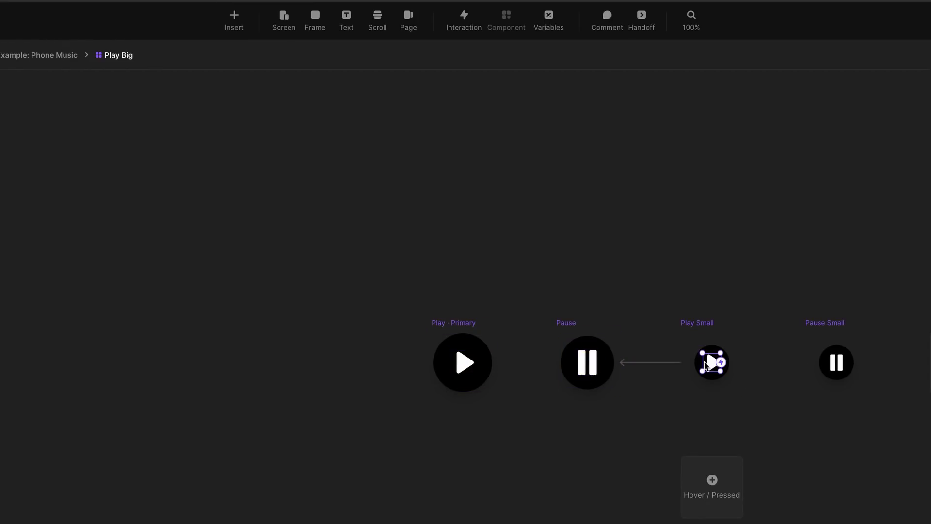
click(459, 365)
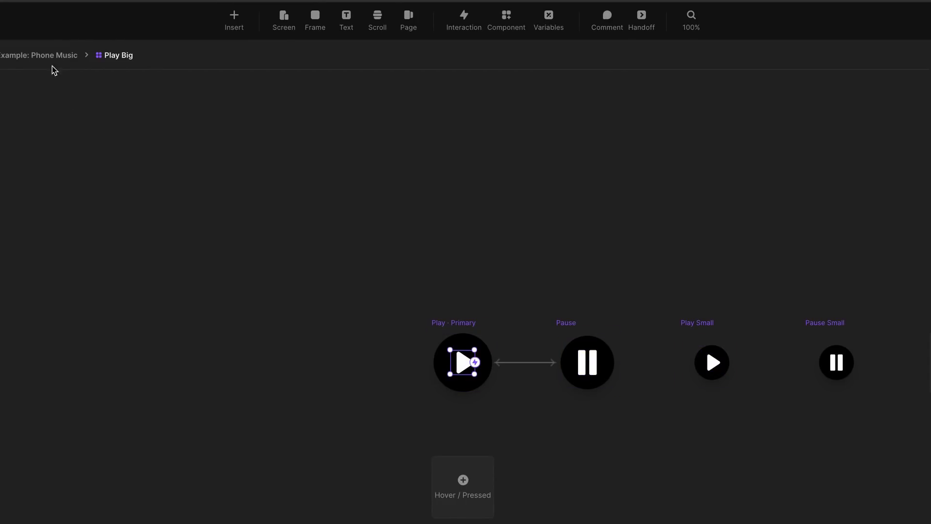
Return to the Phone Music example and preview the prototype starting from the Home screen.
click(58, 57)
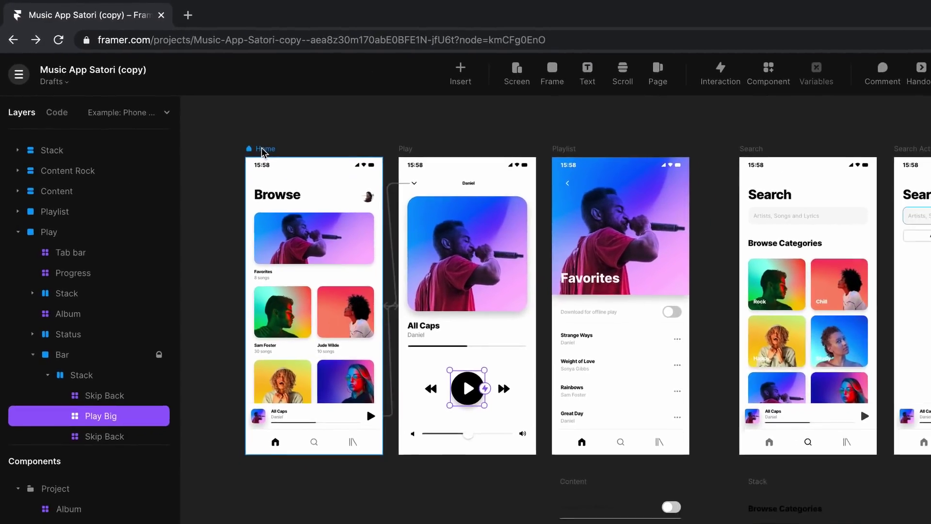
click(303, 171)
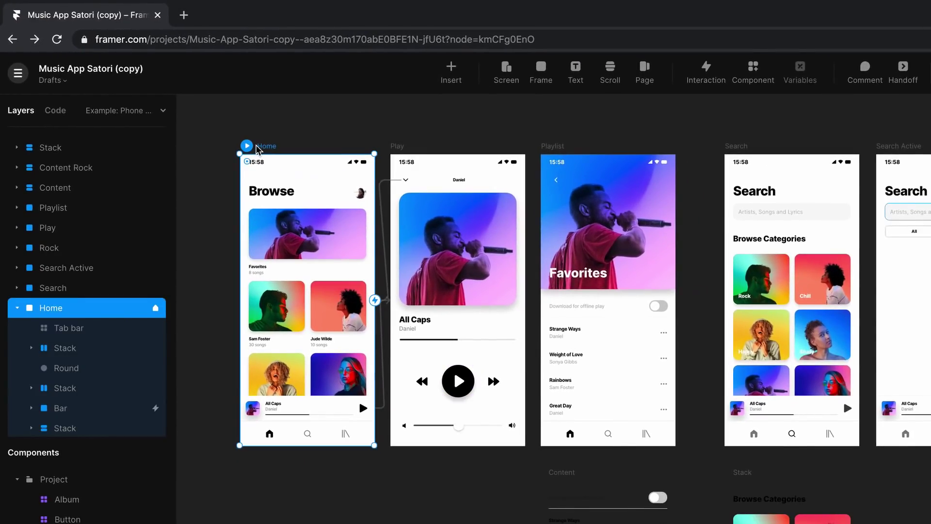
click(247, 146)
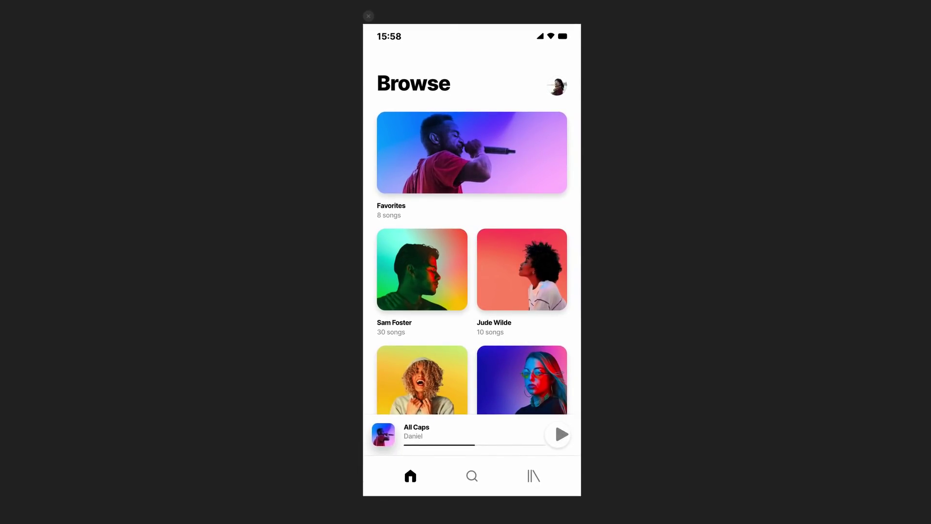
Test the prototype's player by opening All Caps, starting playback, raising the volume to near maximum, and returning to the Browse screen.
click(555, 421)
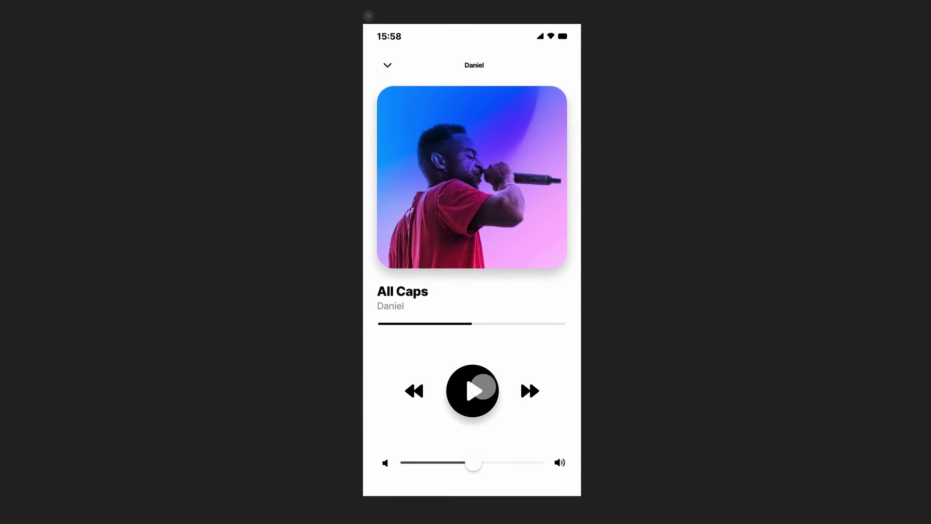
click(483, 388)
drag(473, 463, 526, 463)
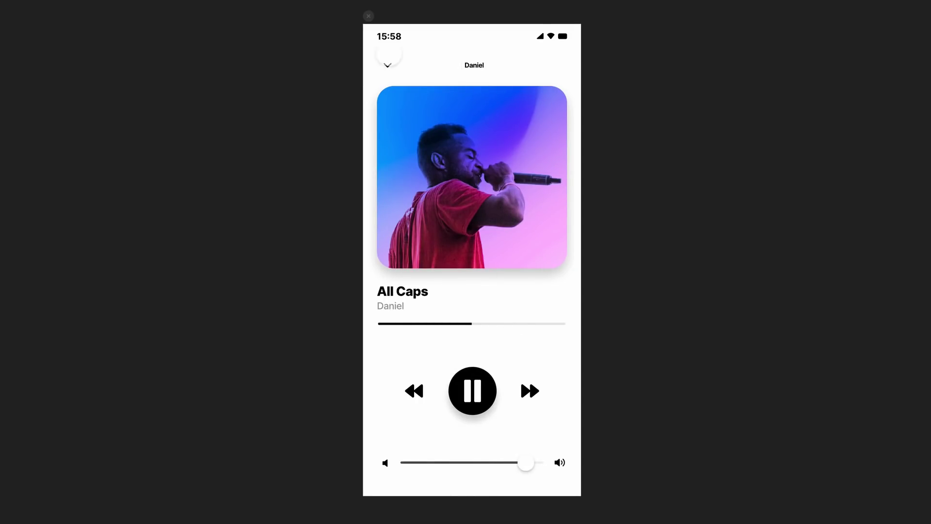
click(388, 66)
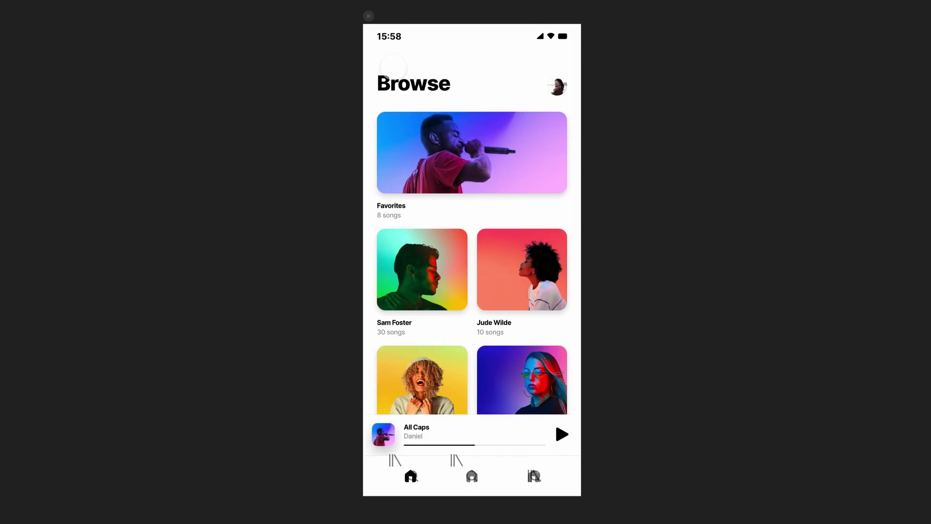
Test the Favorites playlist screen by switching Download for offline play on and off, and return to the Browse screen.
click(424, 147)
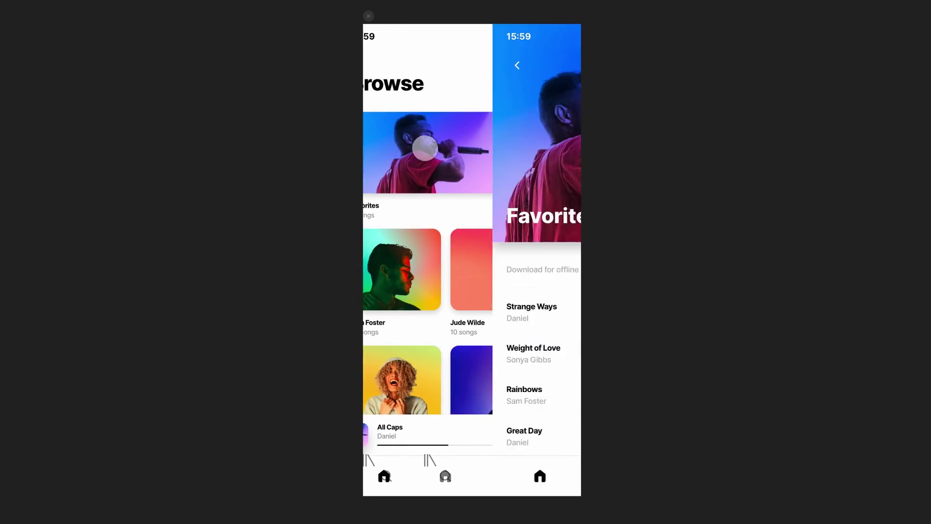
click(553, 269)
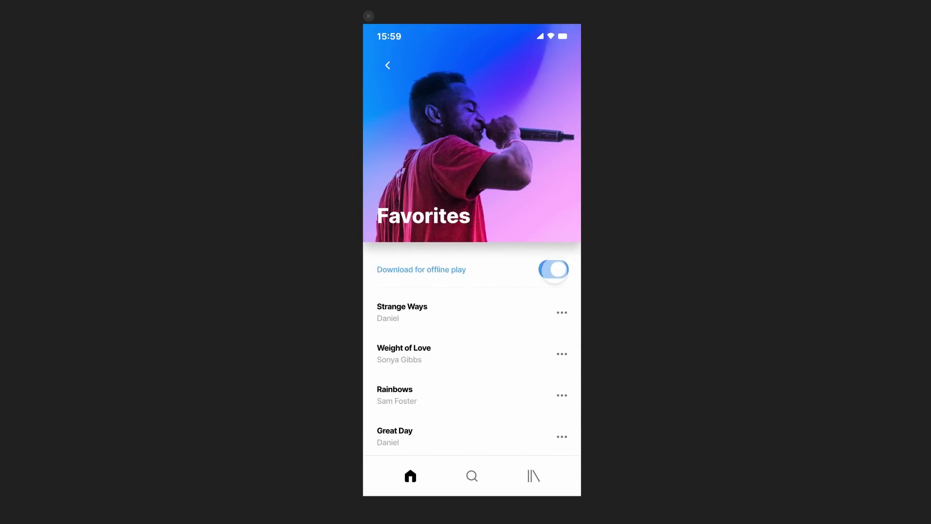
click(553, 269)
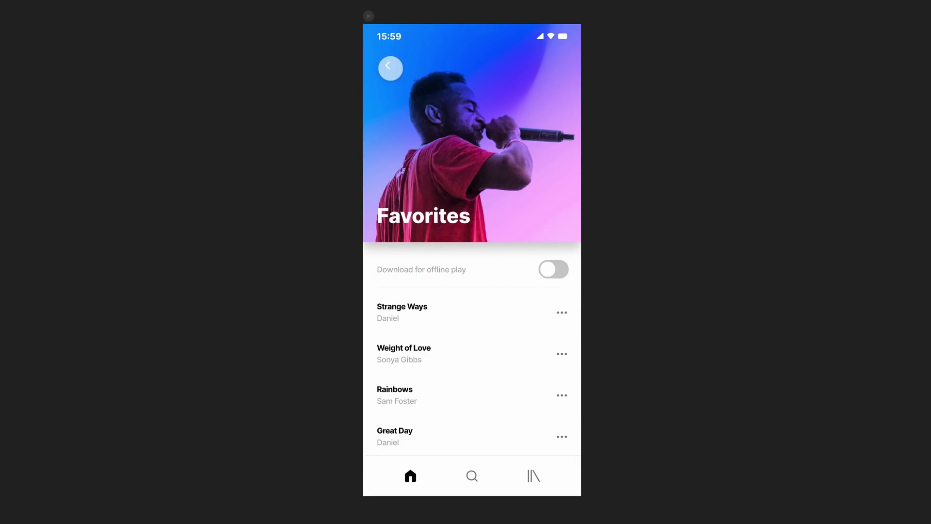
click(390, 68)
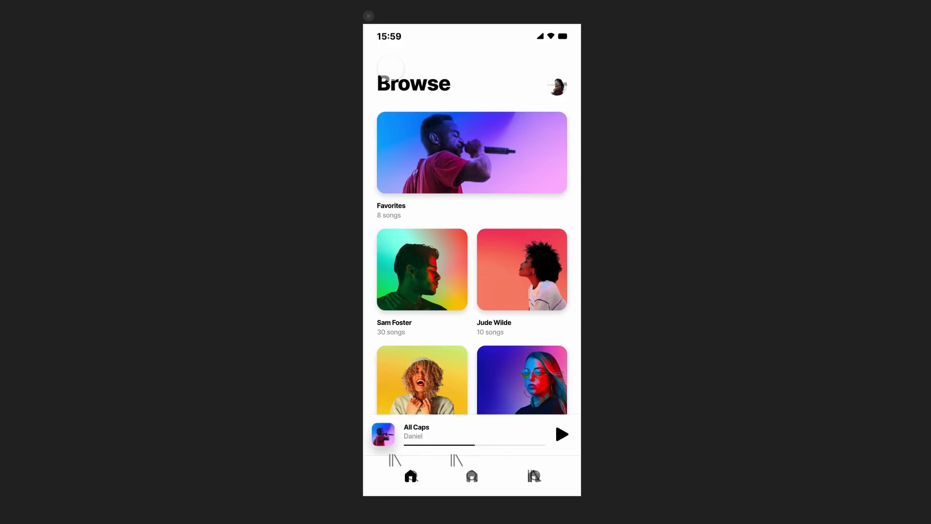